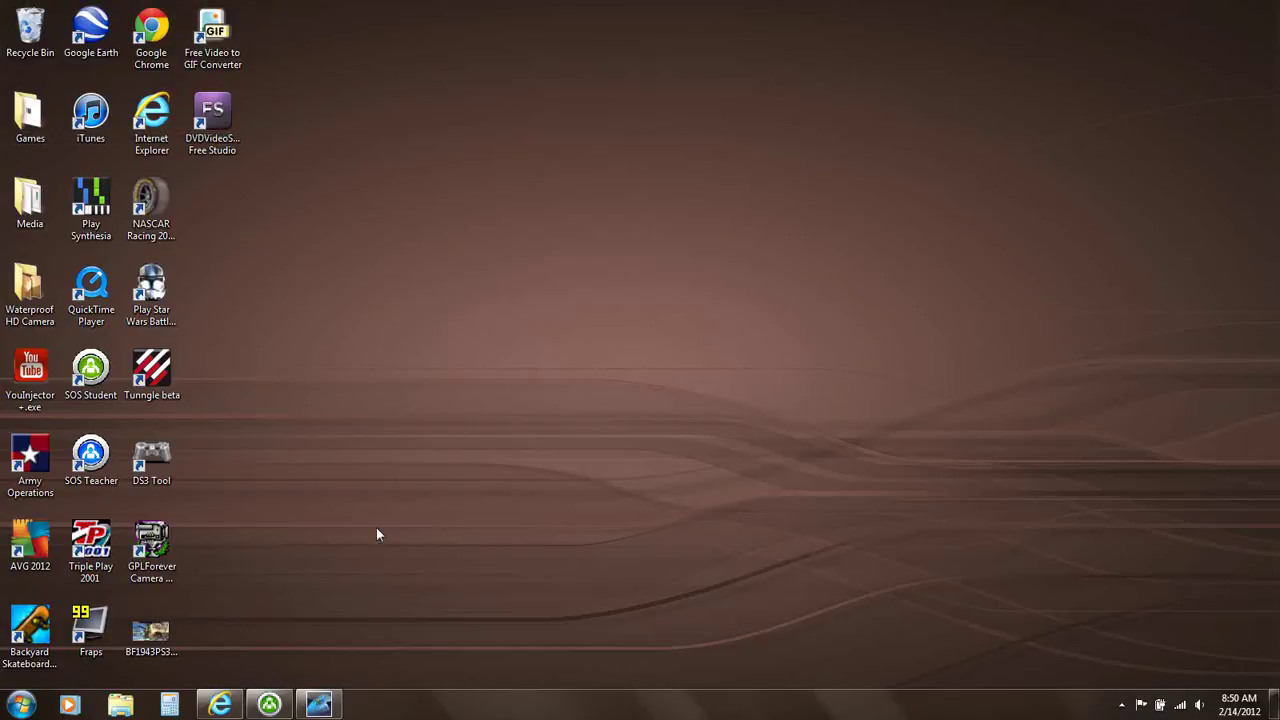
# Search the computer for winmip2 and launch the WinMip 2 program.
pyautogui.click(20, 705)
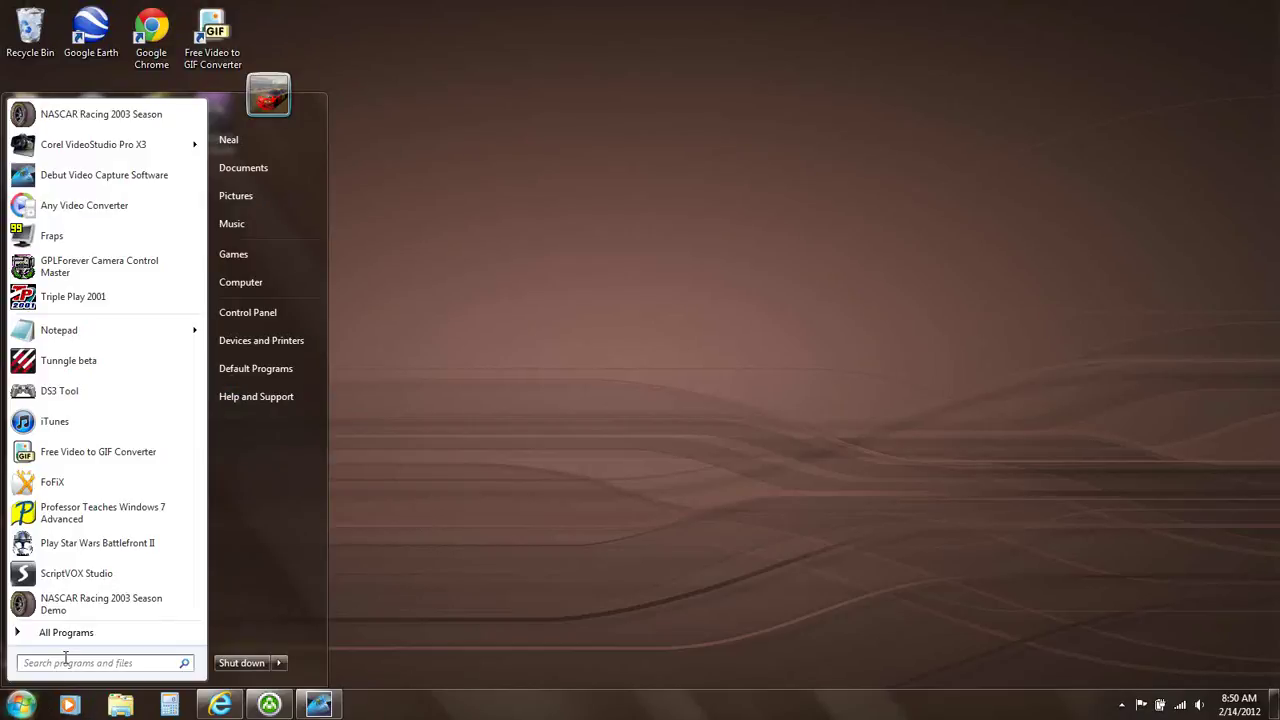
pyautogui.write('winmi')
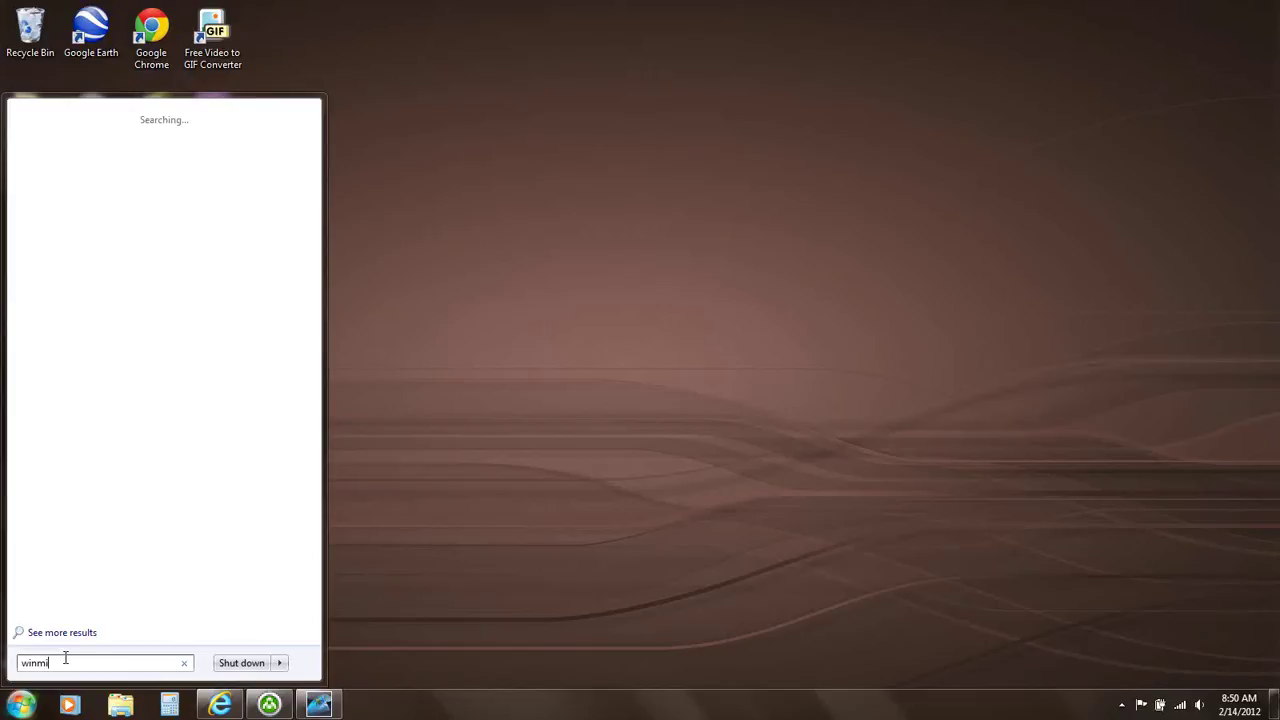
pyautogui.write('p')
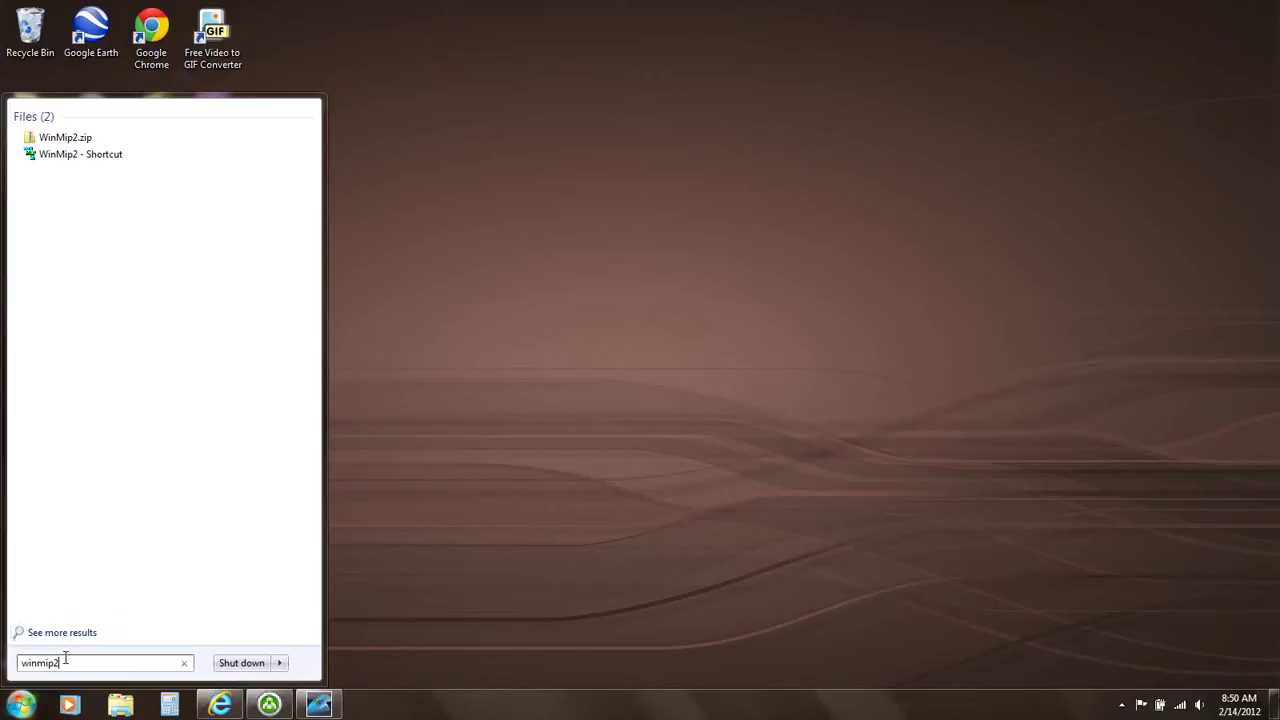
pyautogui.write('2')
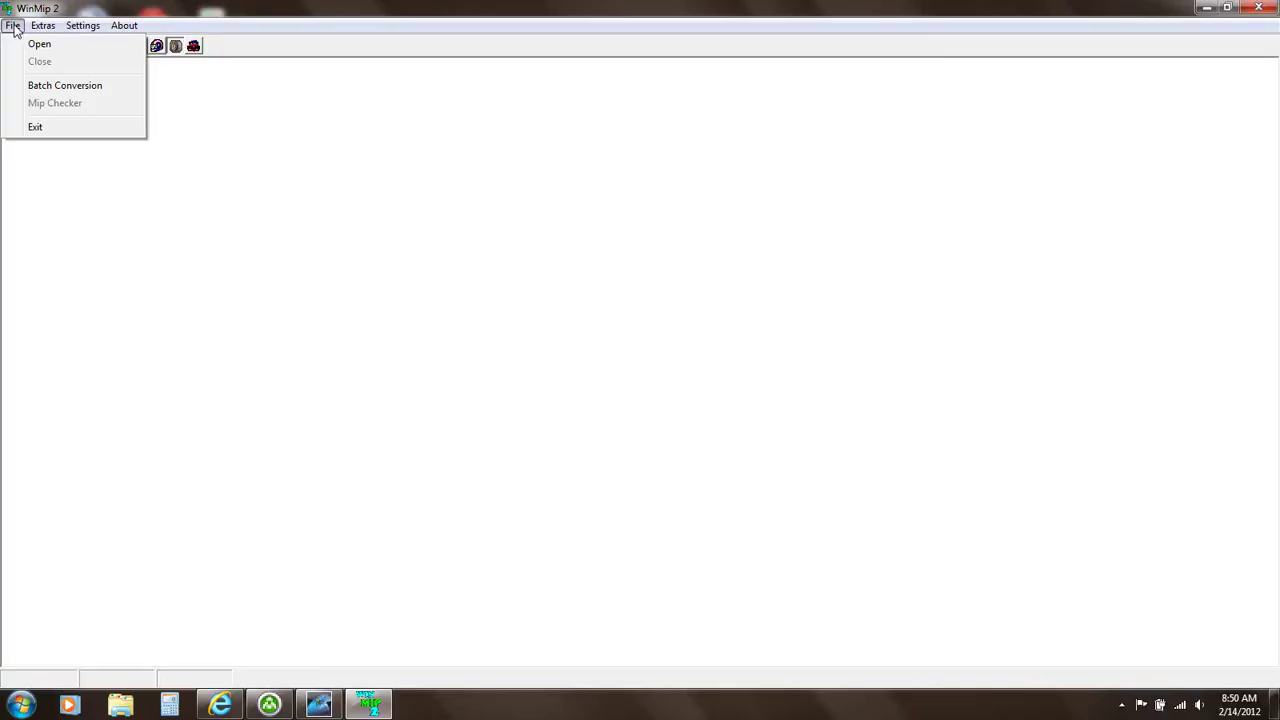
# Start opening a file and browse to C:\Papyrus\NASCAR Racing 2003 Season\tracks.
pyautogui.moveTo(40, 29)
pyautogui.click(38, 45)
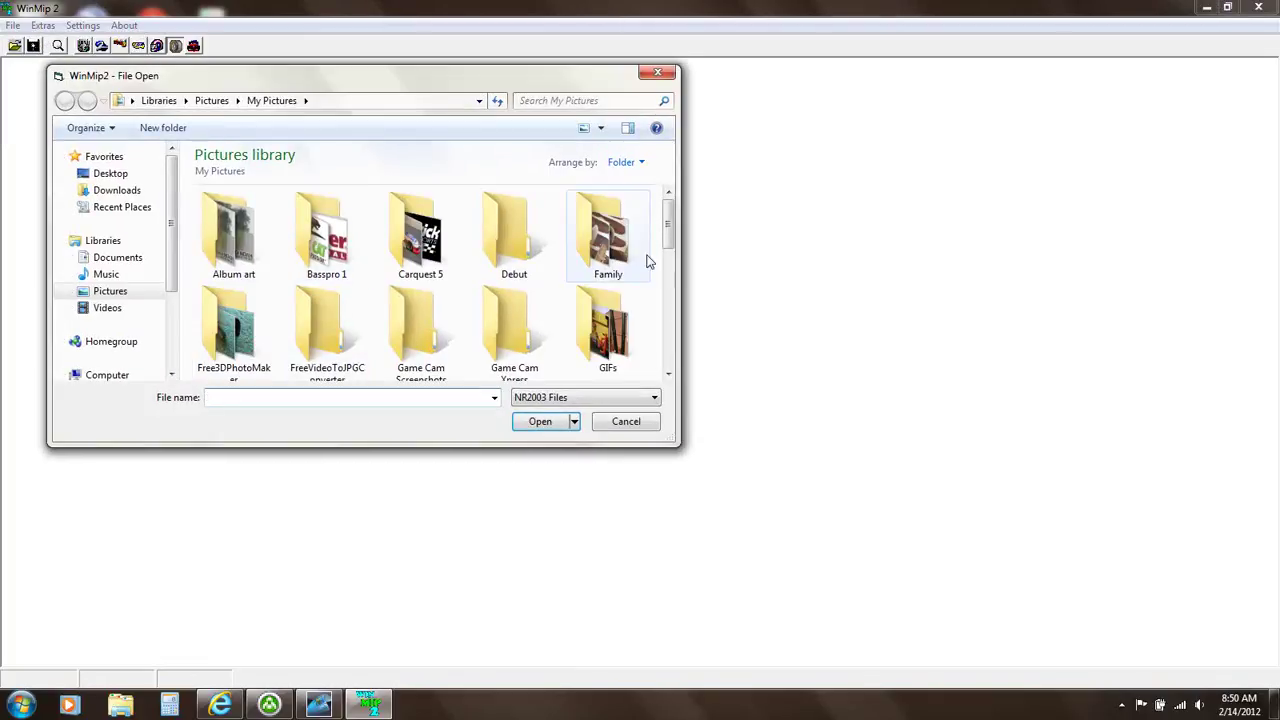
pyautogui.click(108, 376)
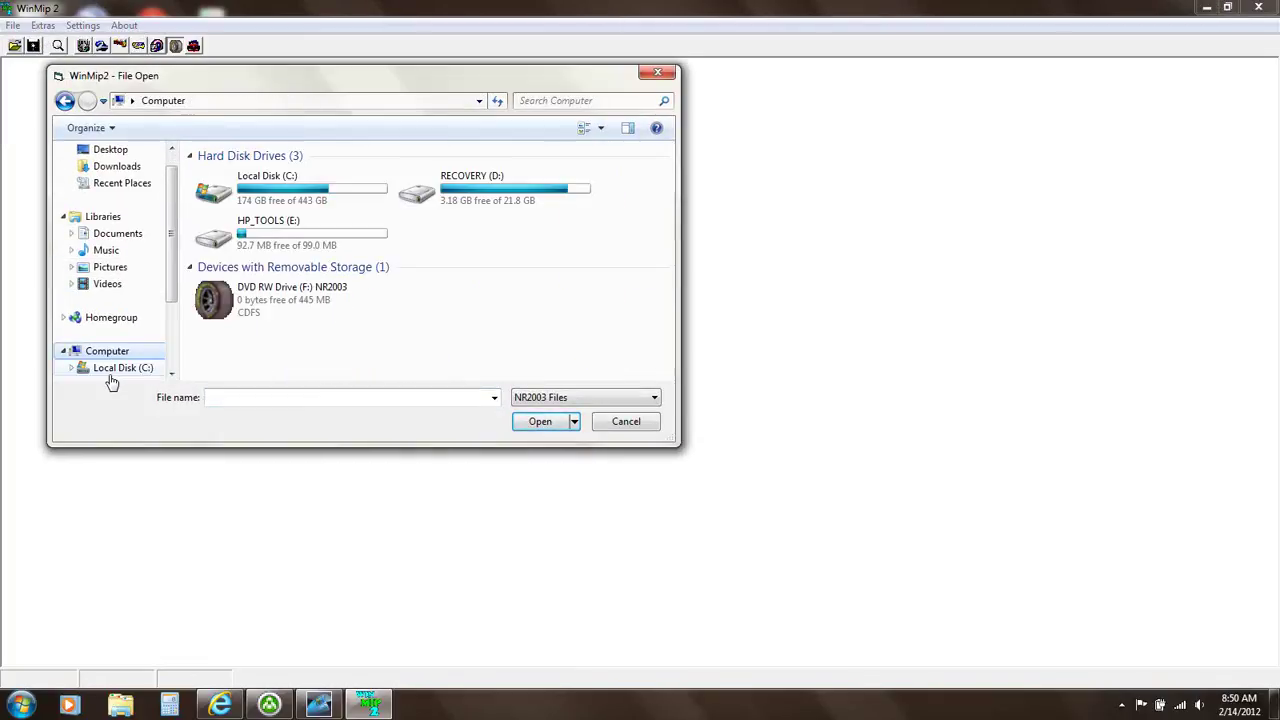
pyautogui.doubleClick(263, 198)
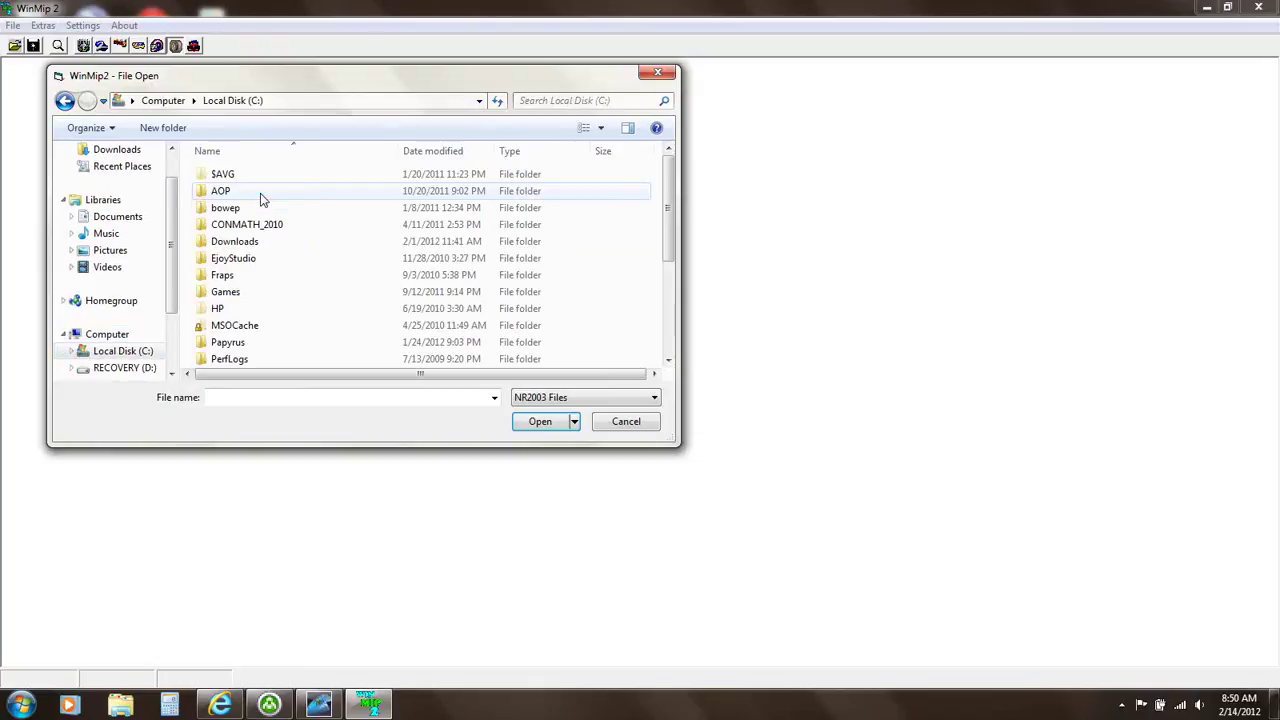
pyautogui.doubleClick(237, 343)
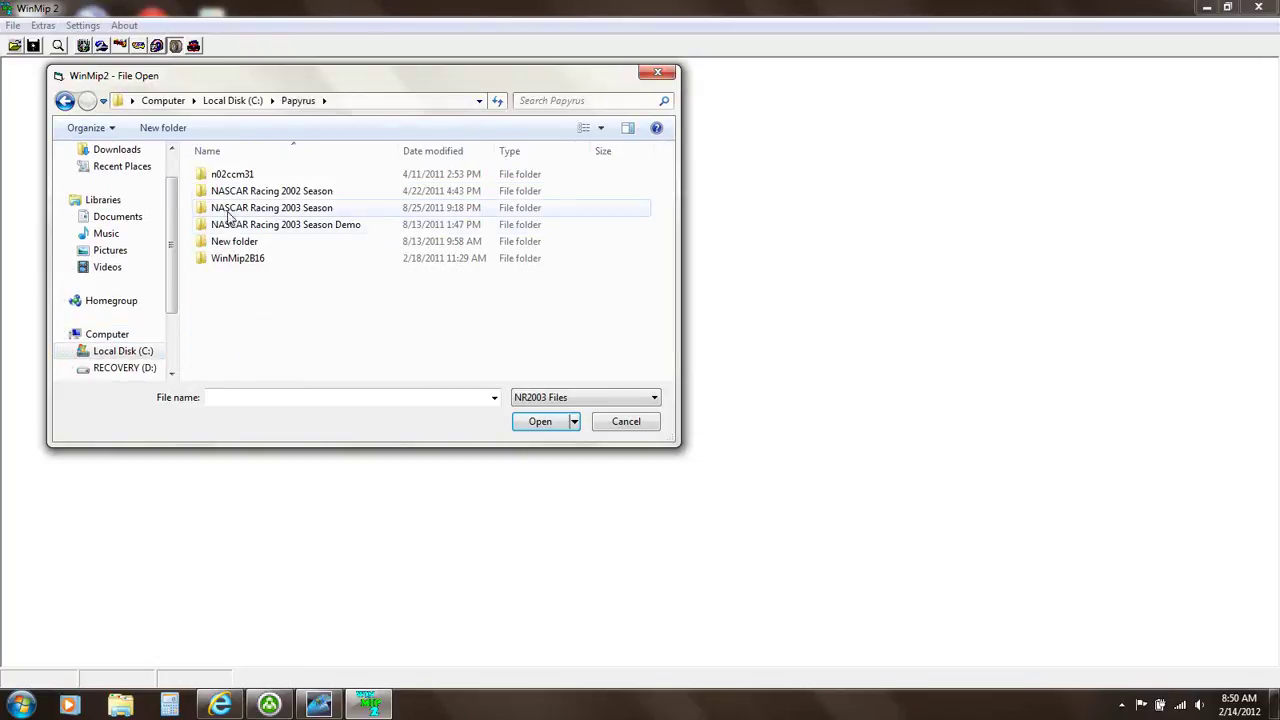
pyautogui.click(228, 210)
pyautogui.doubleClick(228, 210)
pyautogui.scroll(-6, 235, 290)
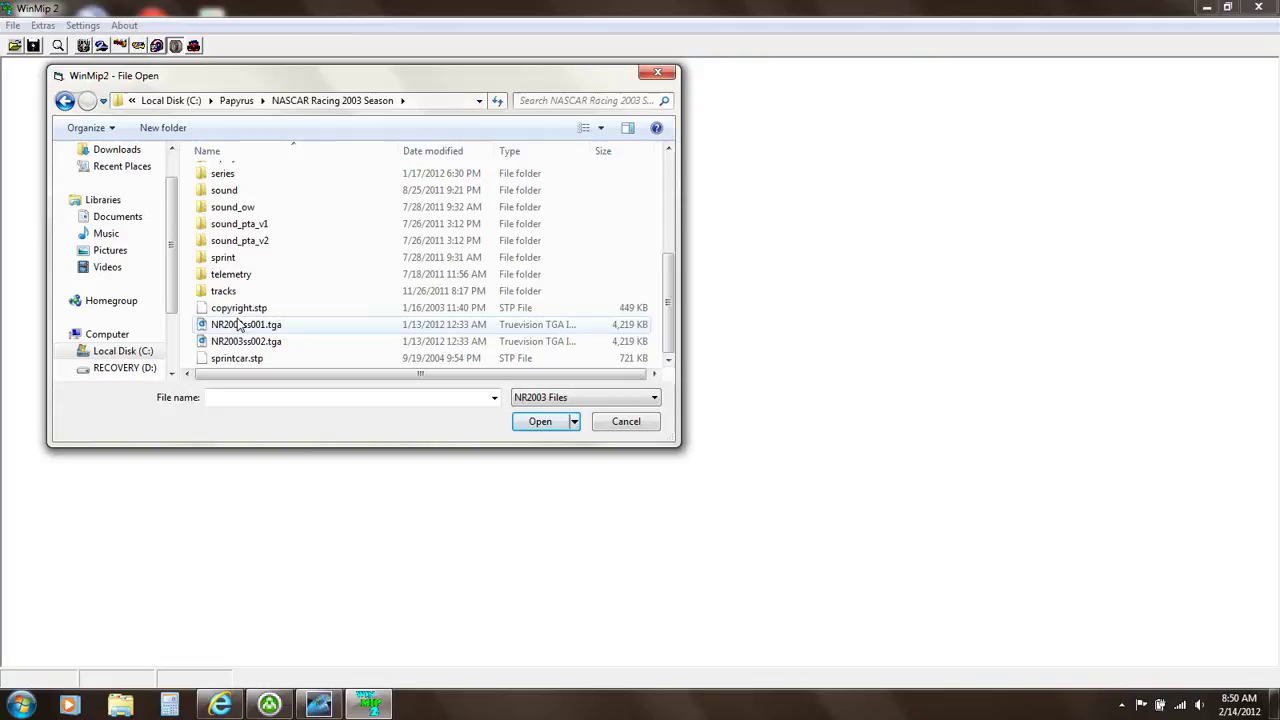
pyautogui.doubleClick(224, 290)
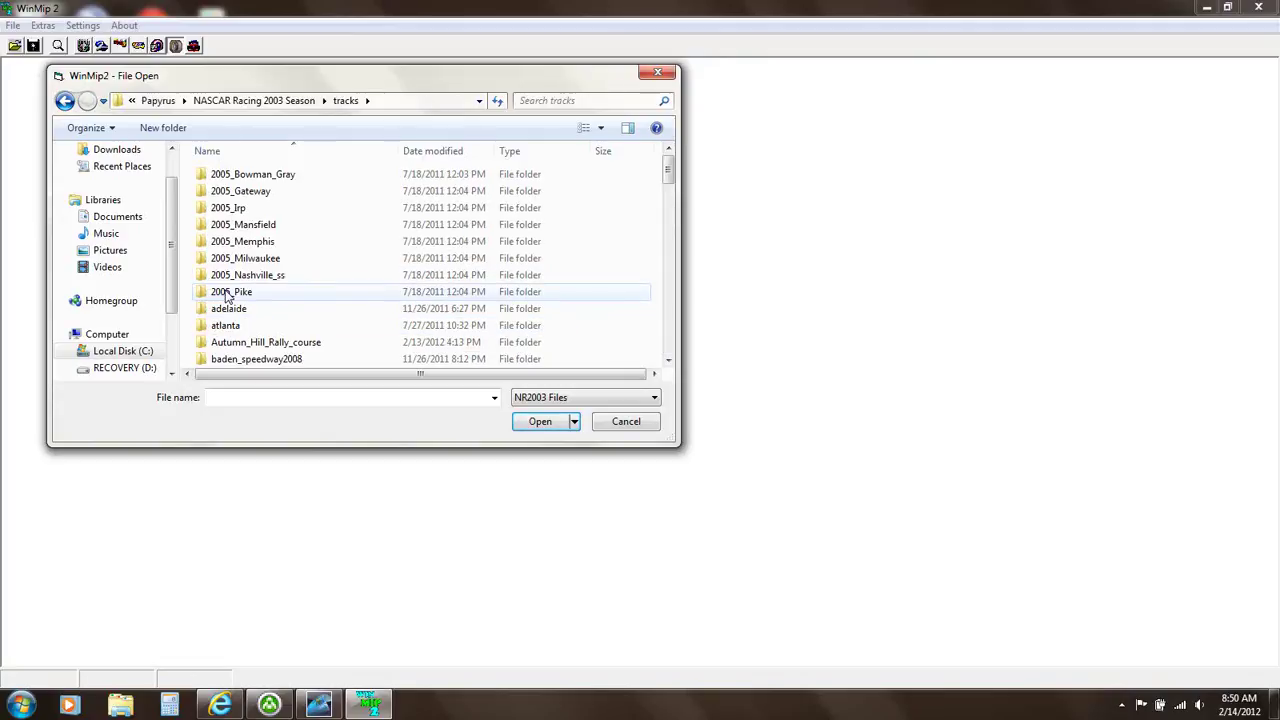
# Open flaggerbox.mip from the Nextra Energy 250 Logoset folder inside the Daytona_Revamped_2011a track folder.
pyautogui.scroll(-3, 230, 295)
pyautogui.scroll(-3, 246, 300)
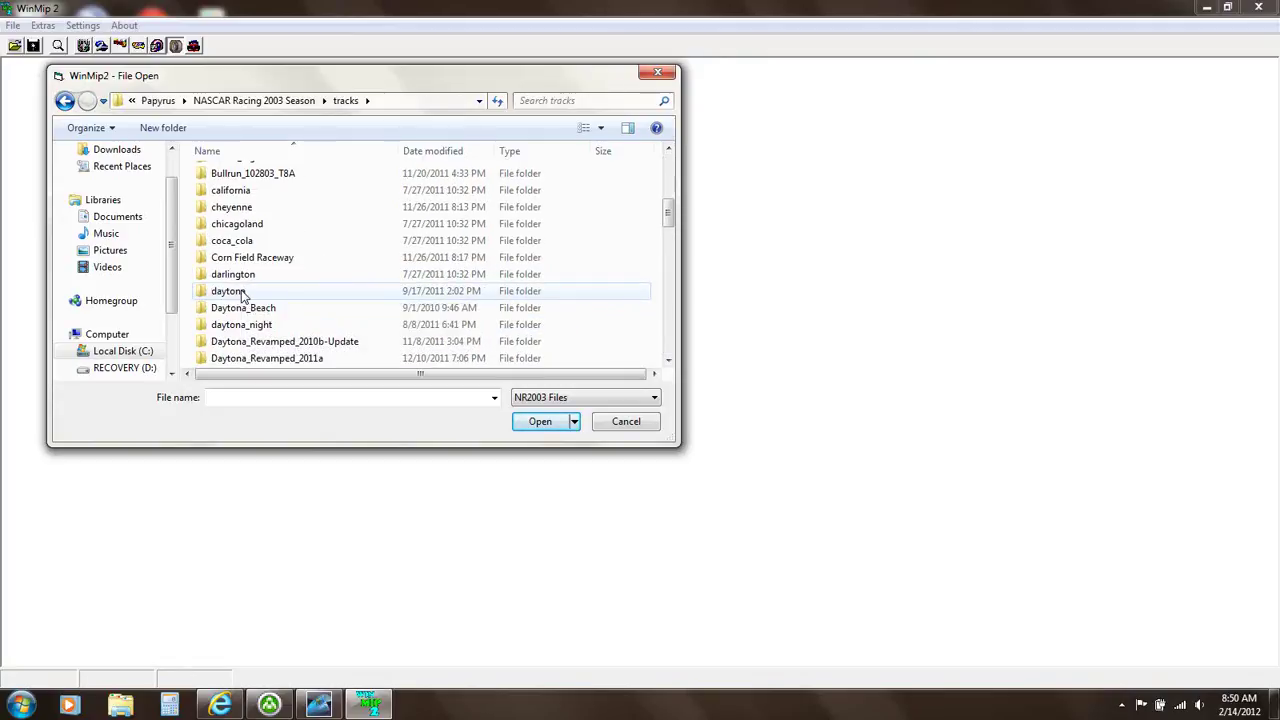
pyautogui.scroll(-2, 258, 322)
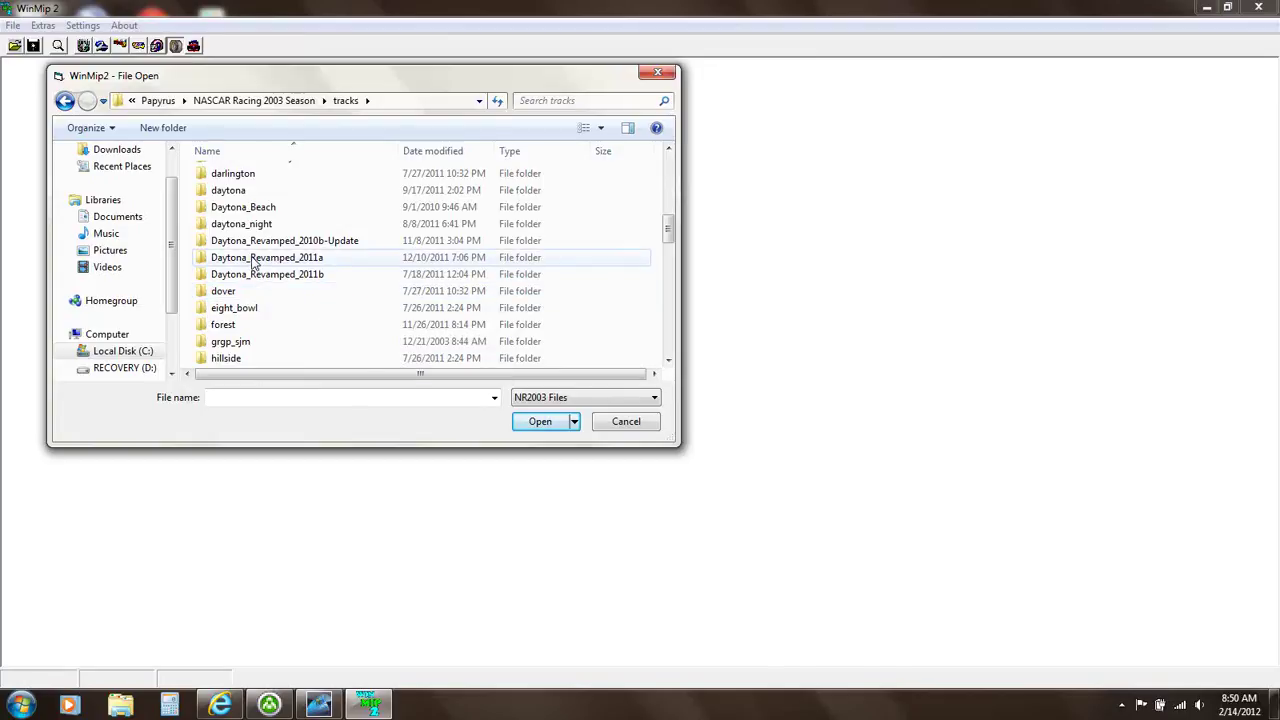
pyautogui.doubleClick(253, 262)
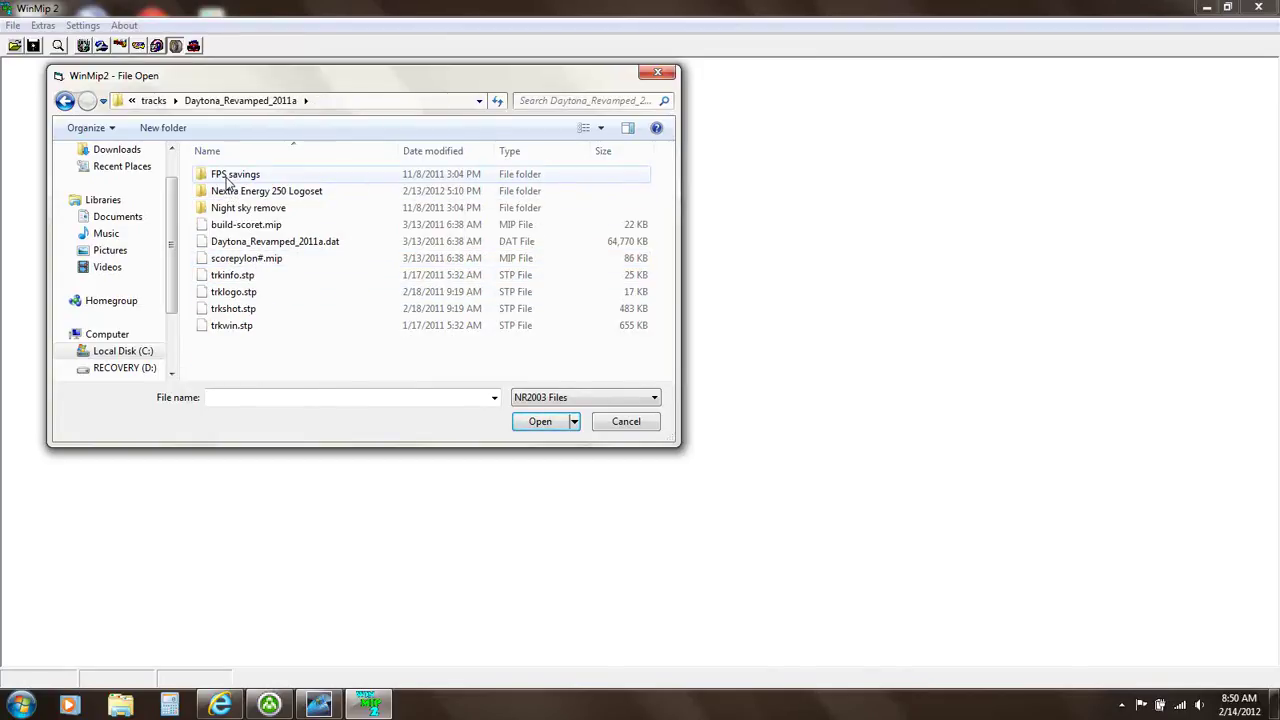
pyautogui.click(229, 190)
pyautogui.doubleClick(229, 190)
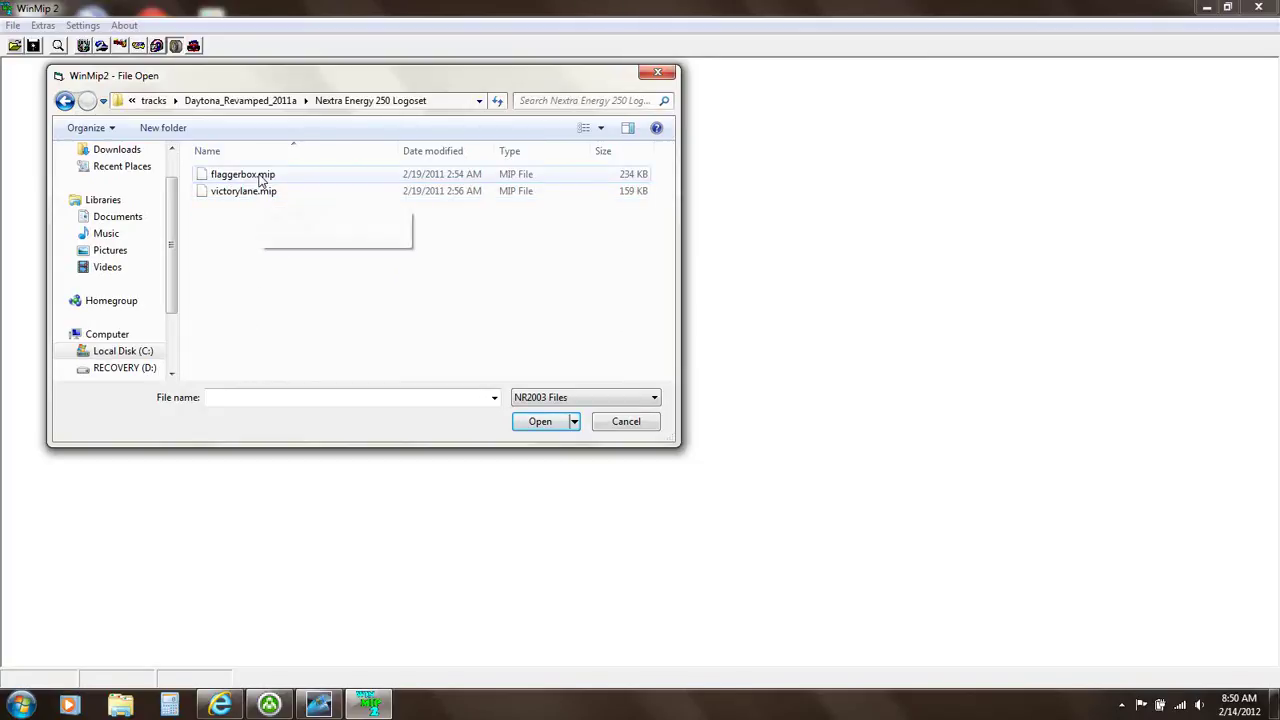
pyautogui.click(258, 177)
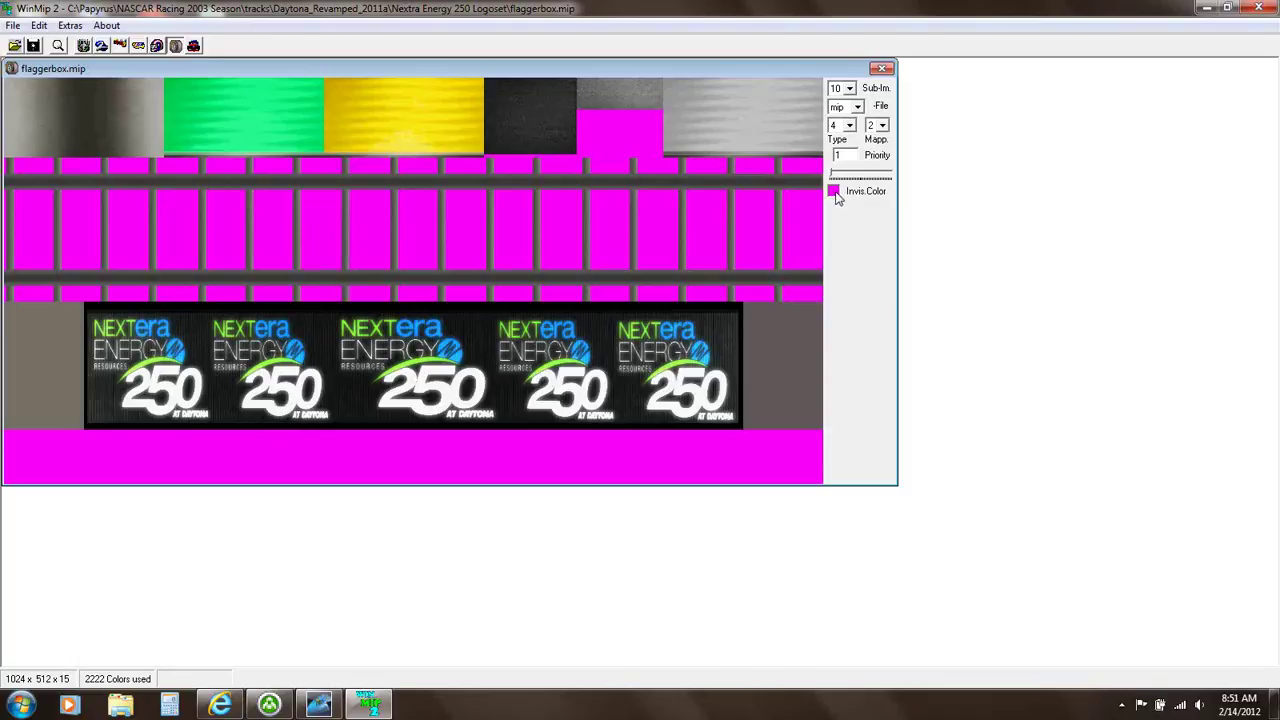
# Examine the invisible-color choices for flaggerbox.mip, including the custom color definition, and close the image without choosing a color.
pyautogui.moveTo(837, 197)
pyautogui.click(836, 193)
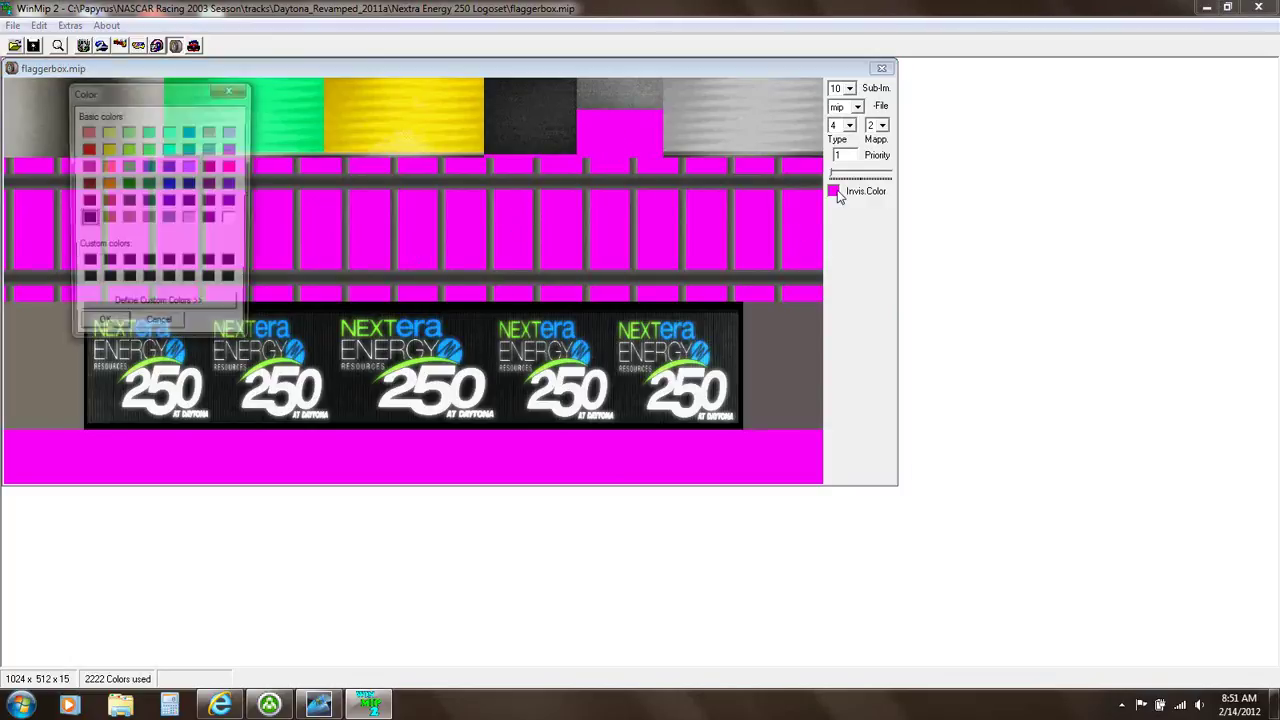
pyautogui.click(156, 310)
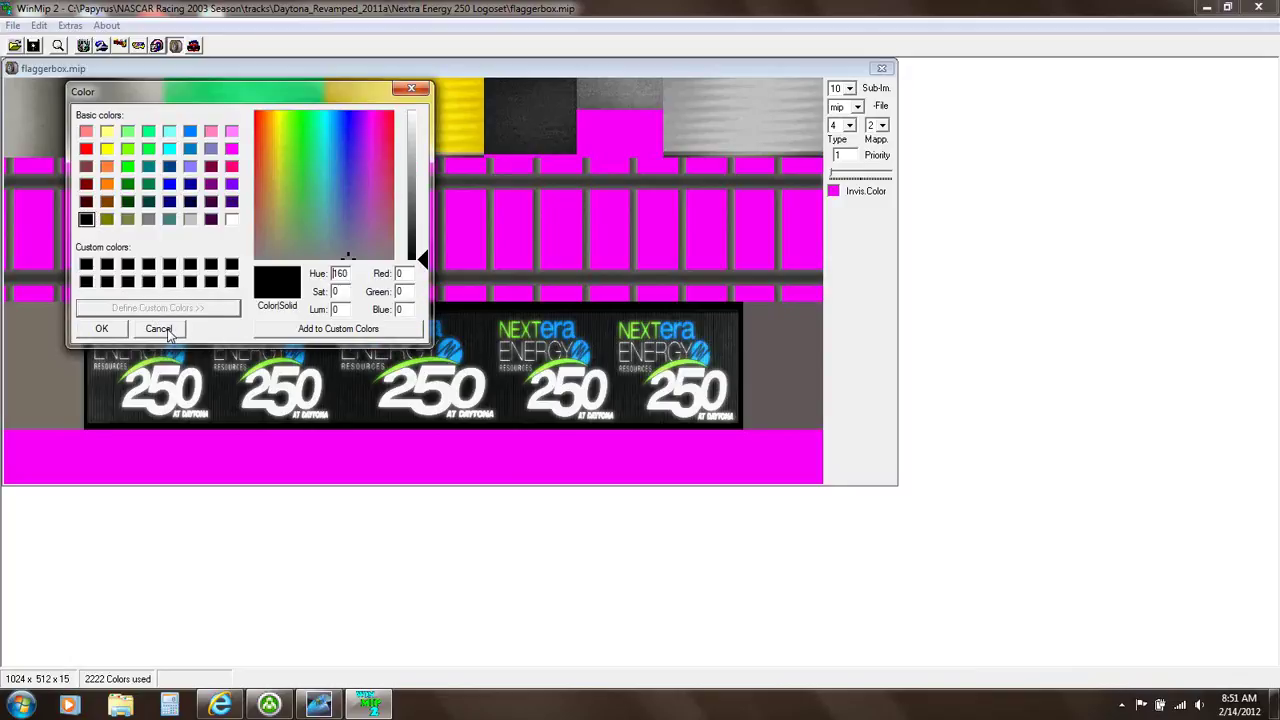
pyautogui.click(158, 330)
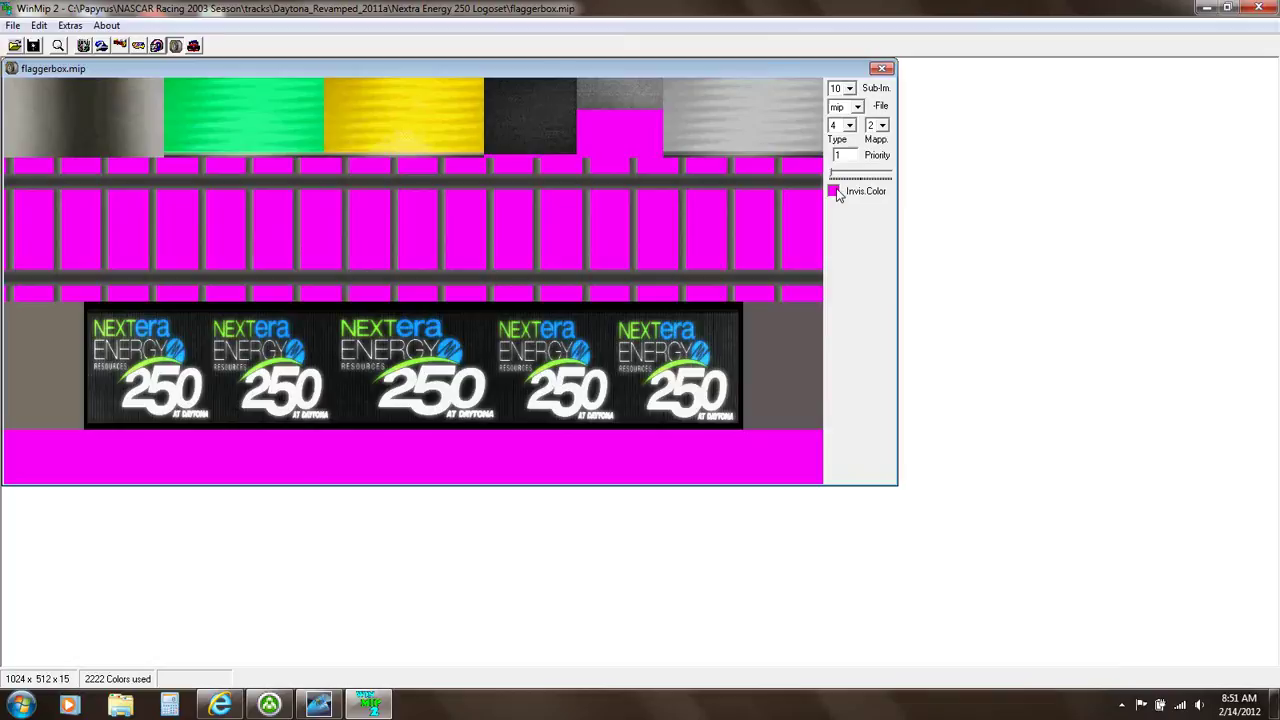
pyautogui.moveTo(837, 199)
pyautogui.moveTo(836, 177)
pyautogui.mouseDown()
pyautogui.moveTo(880, 177)
pyautogui.moveTo(828, 177)
pyautogui.mouseUp()
pyautogui.click(882, 70)
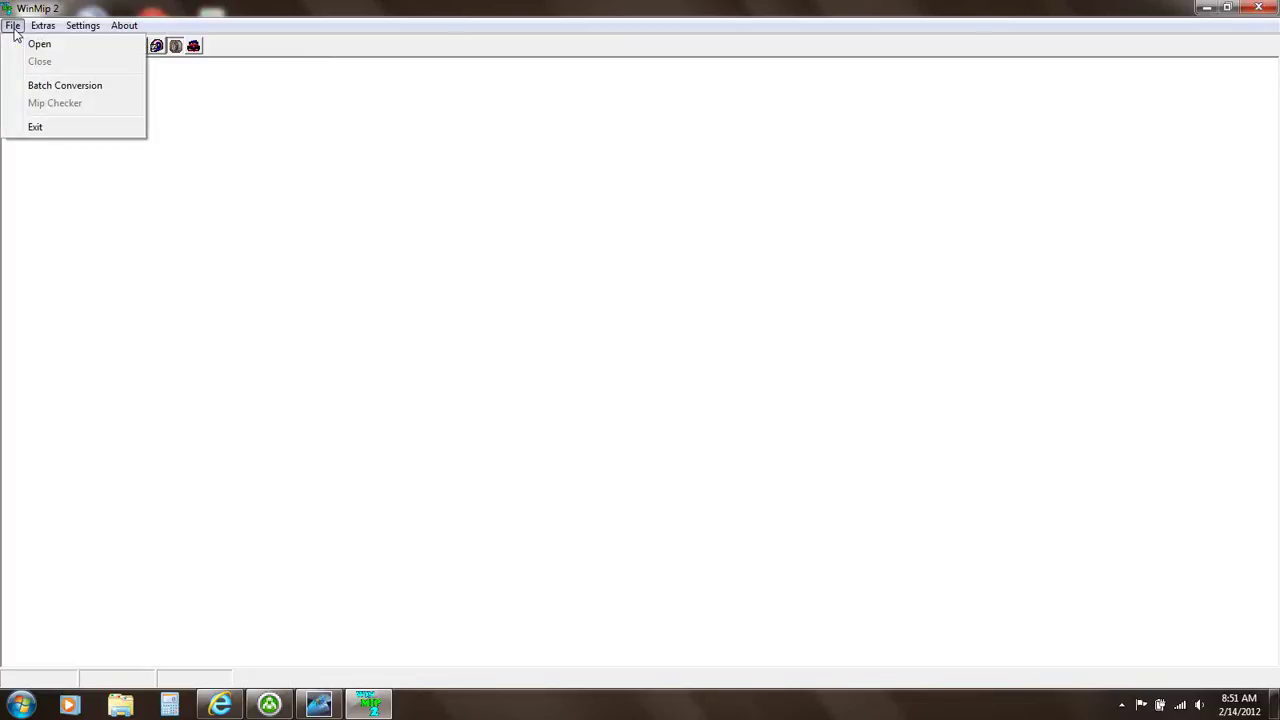
# Open test.bmp from the Pictures library and change its file format to mip.
pyautogui.click(38, 45)
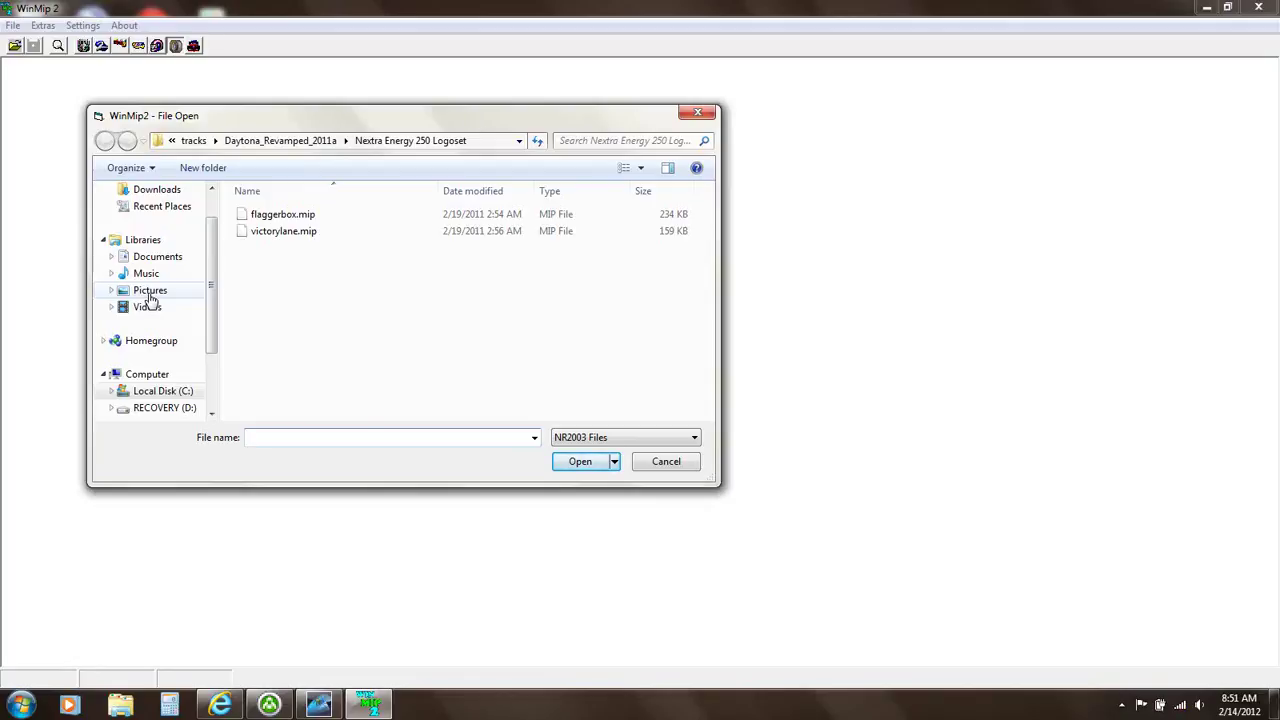
pyautogui.click(150, 292)
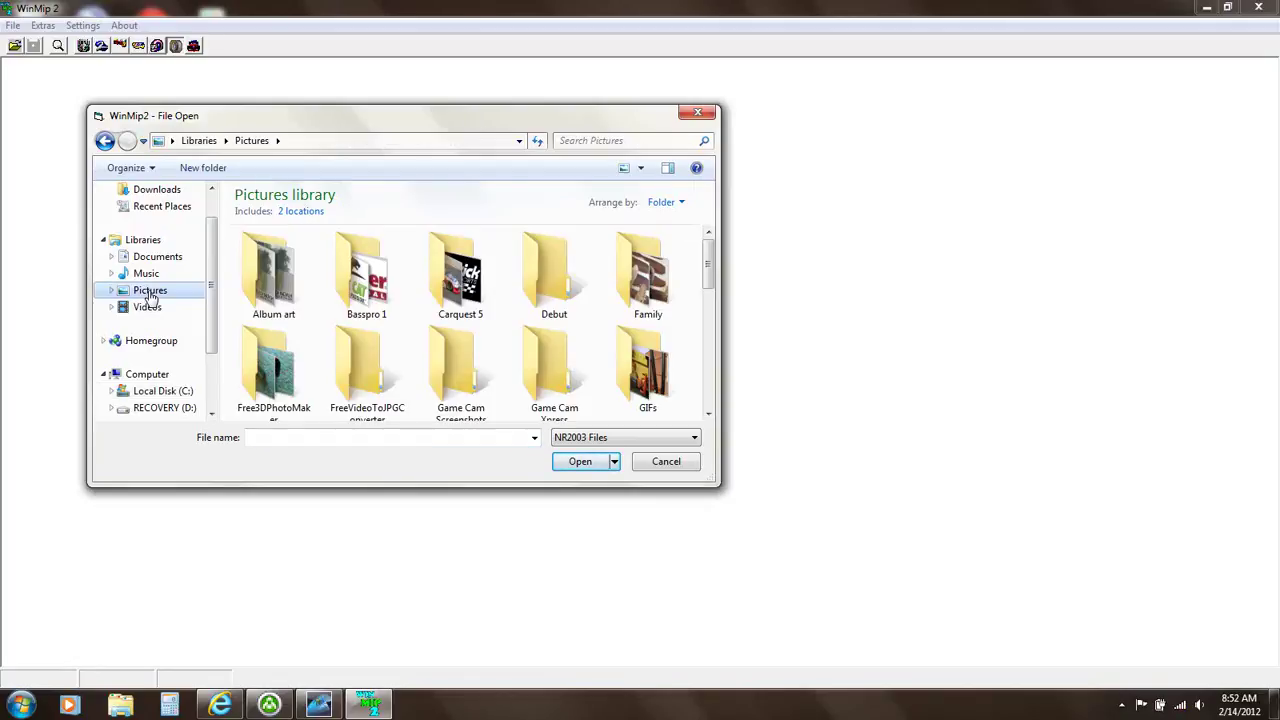
pyautogui.moveTo(709, 263); pyautogui.dragTo(714, 380)
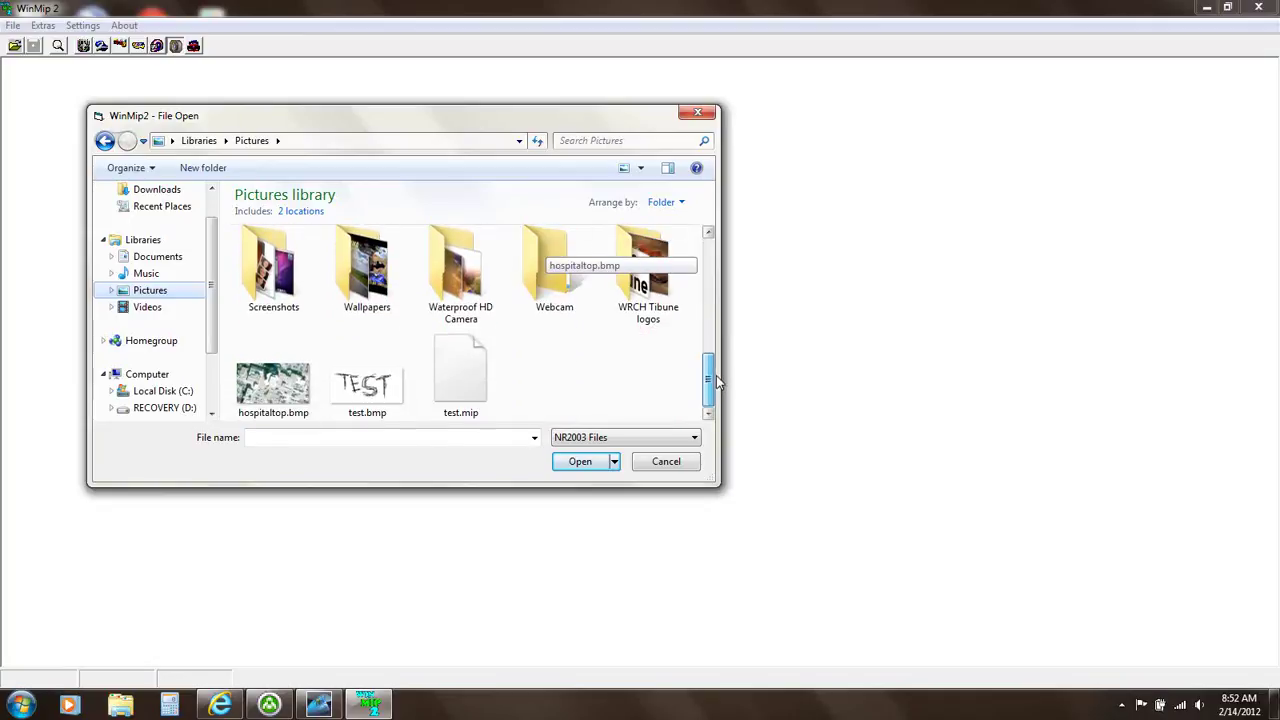
pyautogui.doubleClick(367, 390)
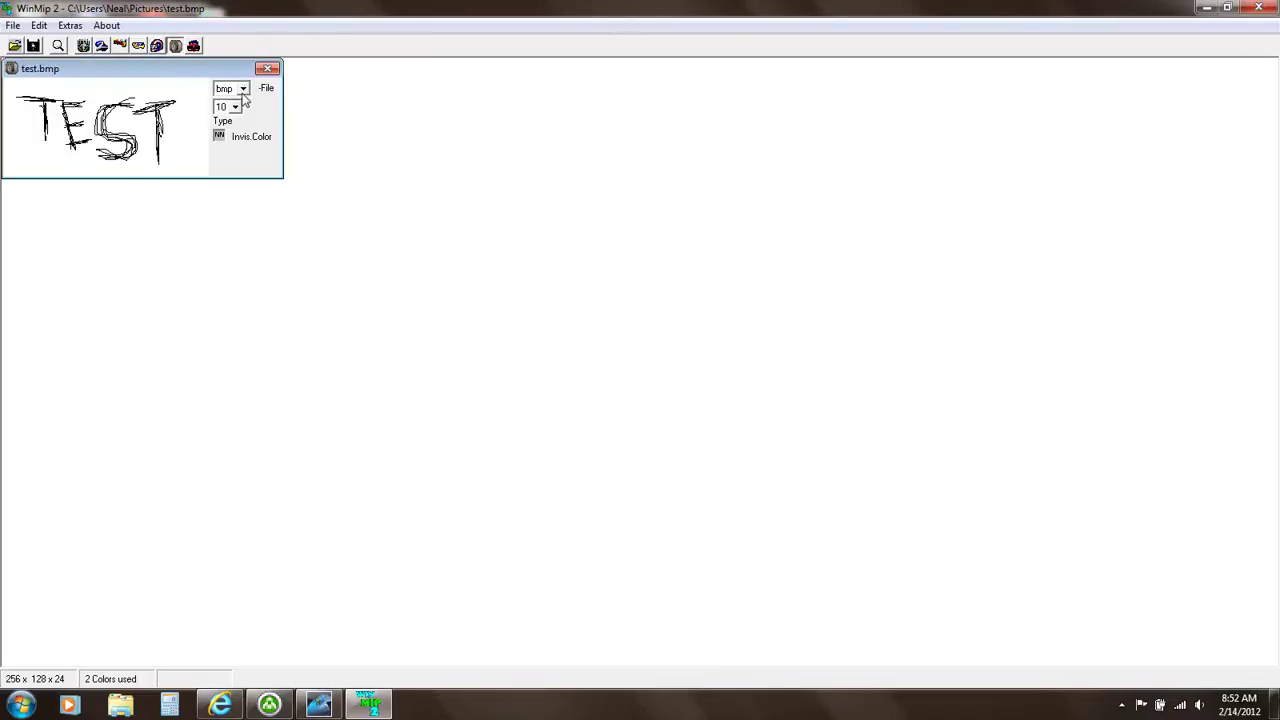
pyautogui.click(243, 90)
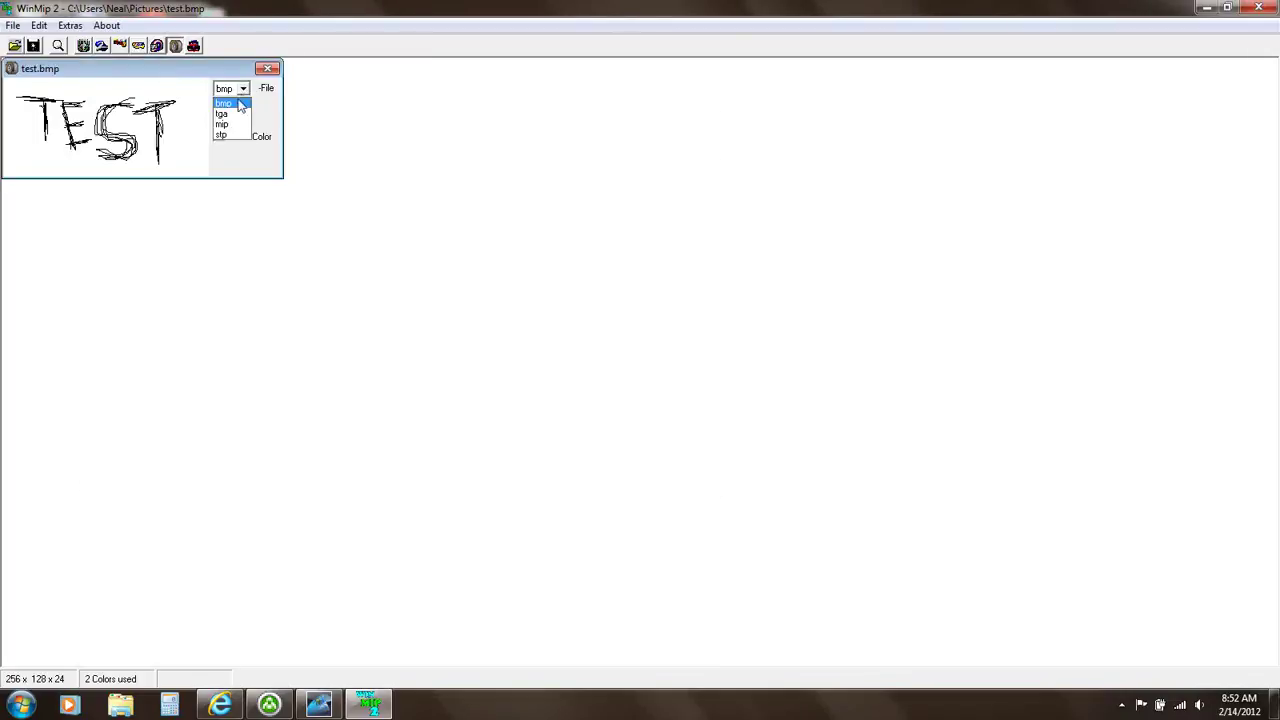
pyautogui.click(230, 124)
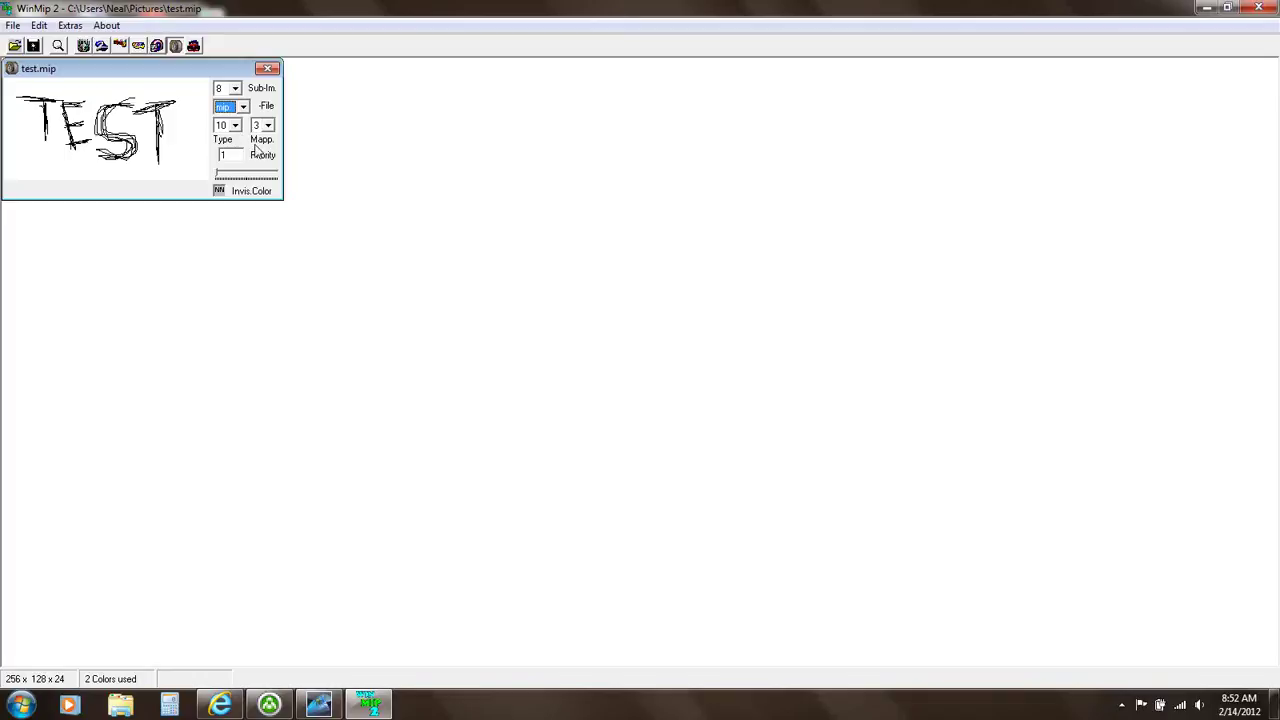
# Try white as the invisible color of the test image, and close the image without saving.
pyautogui.click(220, 191)
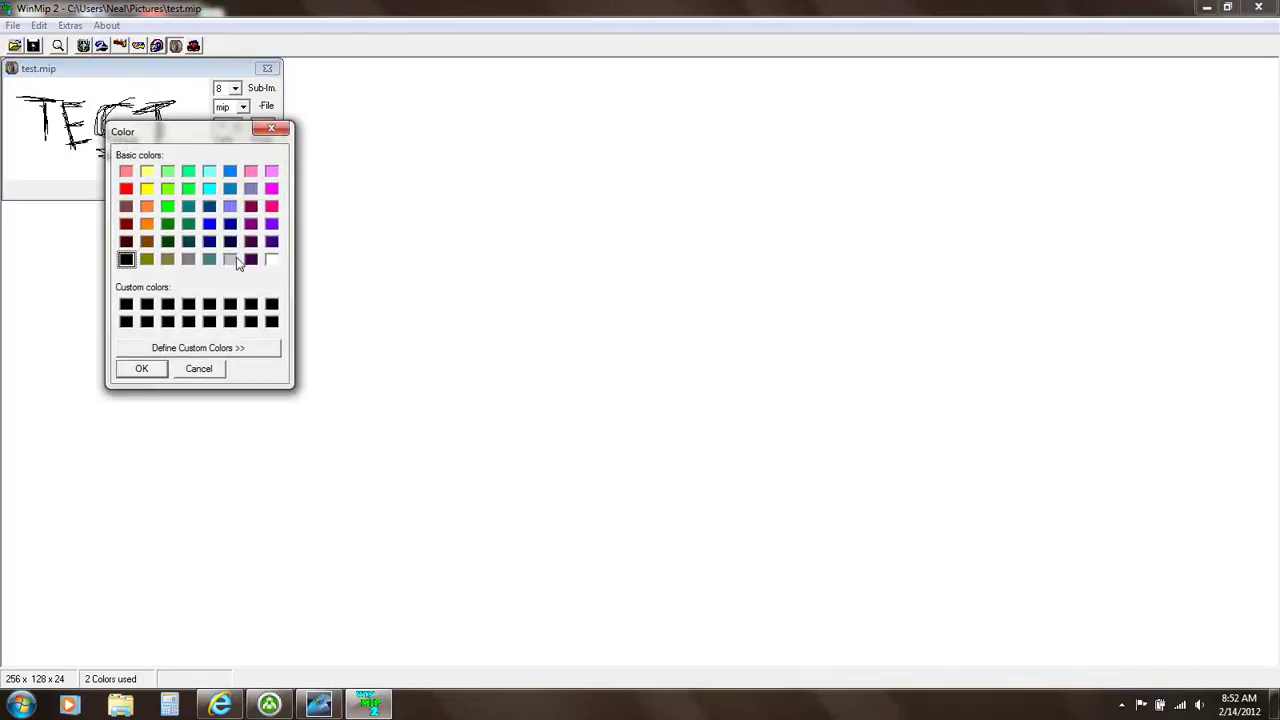
pyautogui.click(271, 260)
pyautogui.click(150, 377)
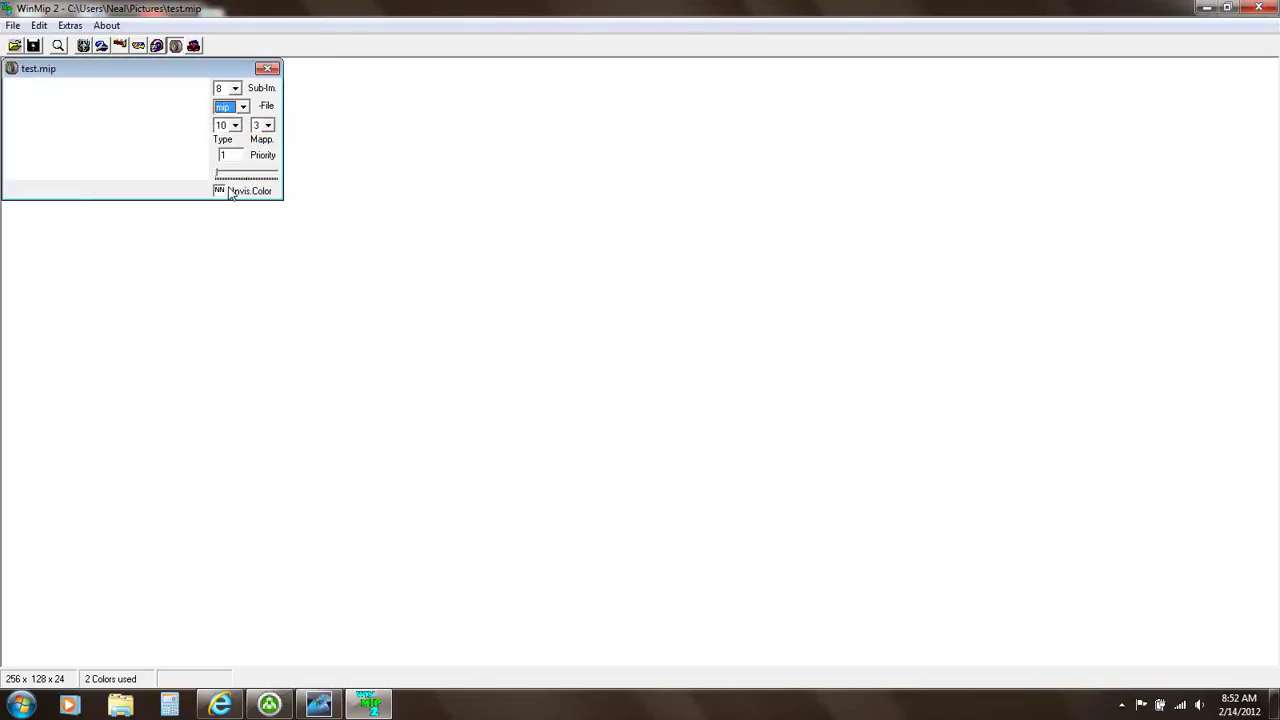
pyautogui.moveTo(222, 196)
pyautogui.click(220, 193)
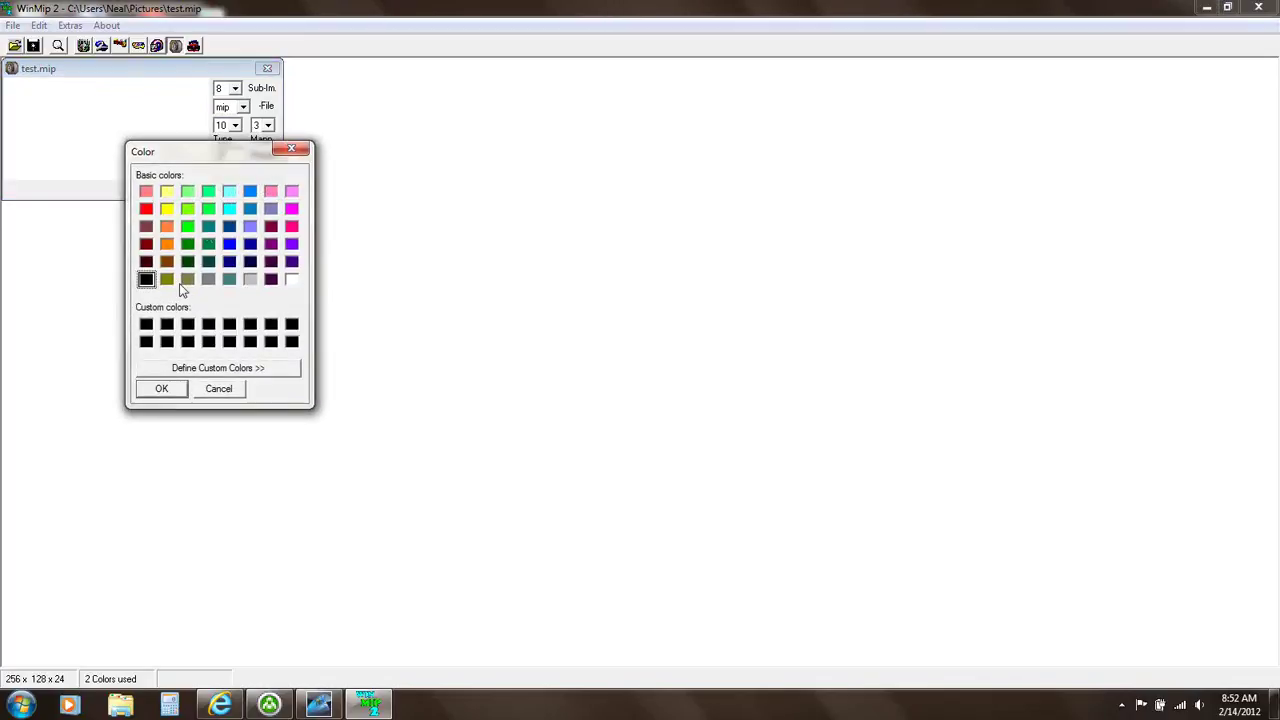
pyautogui.click(213, 390)
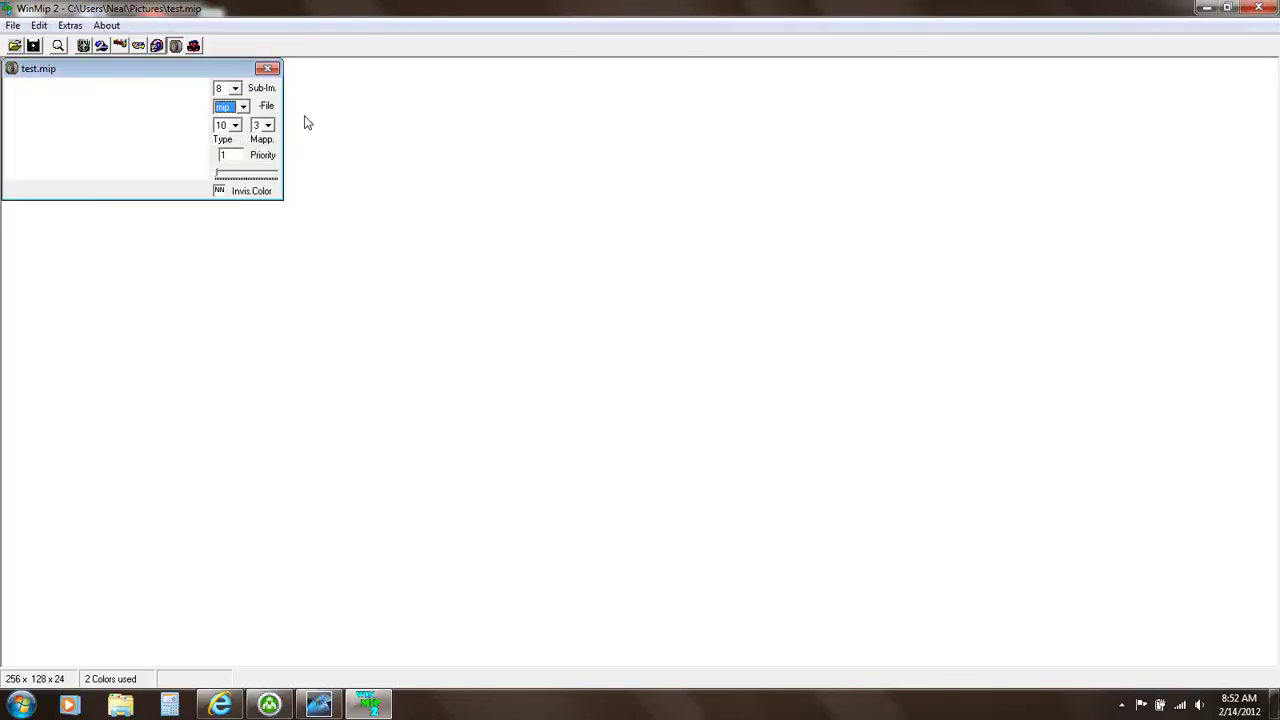
pyautogui.click(267, 68)
# Reopen test.bmp from the Pictures library and set its file format to mip again.
pyautogui.click(13, 26)
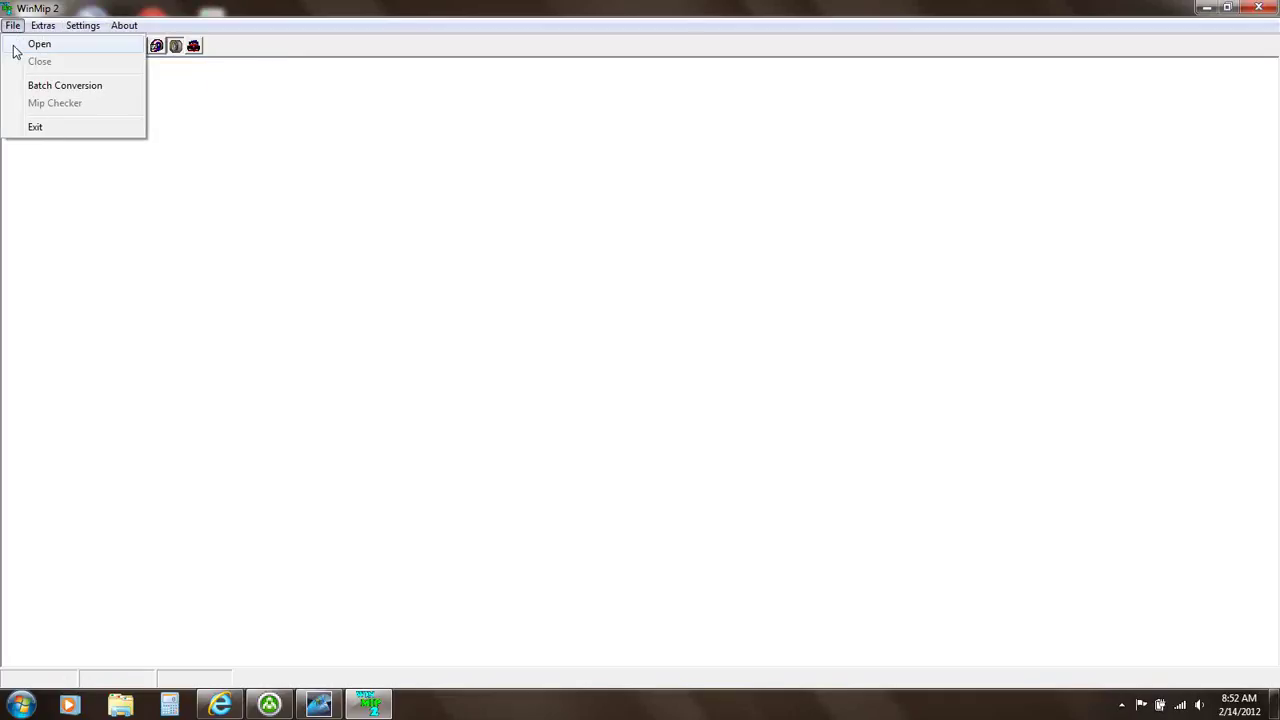
pyautogui.click(15, 46)
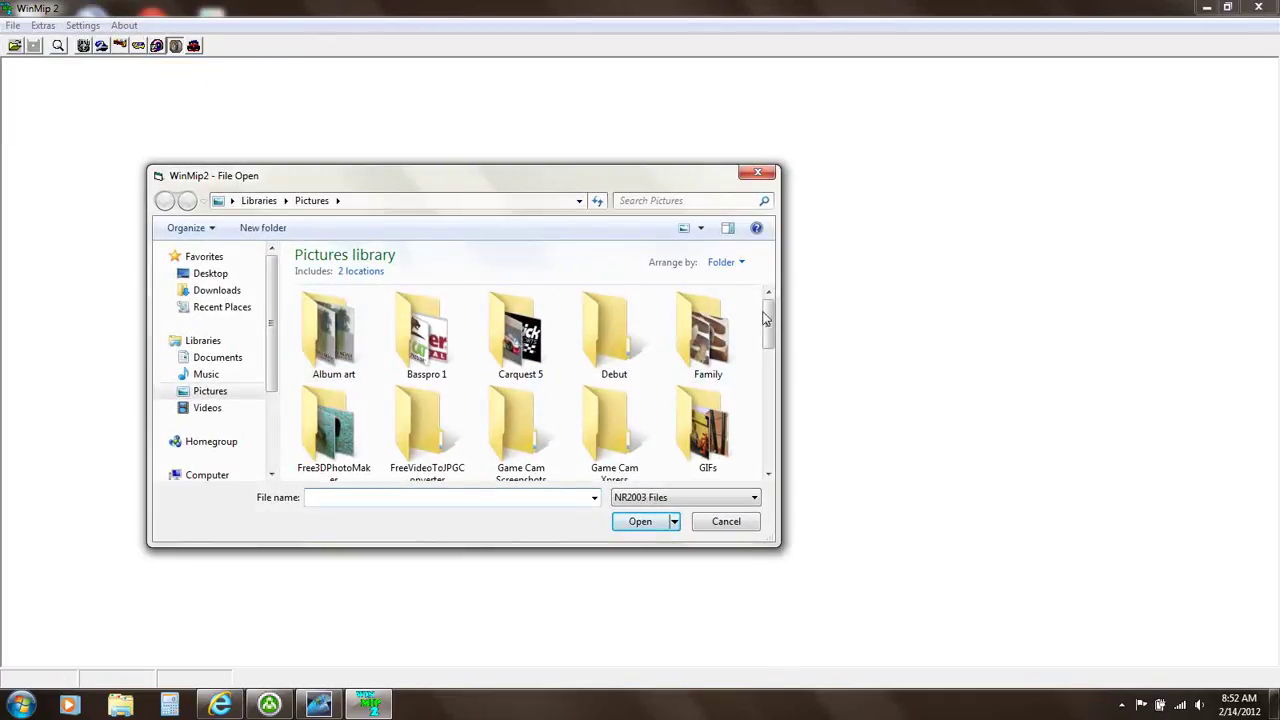
pyautogui.scroll(-5, 680, 350)
pyautogui.doubleClick(427, 445)
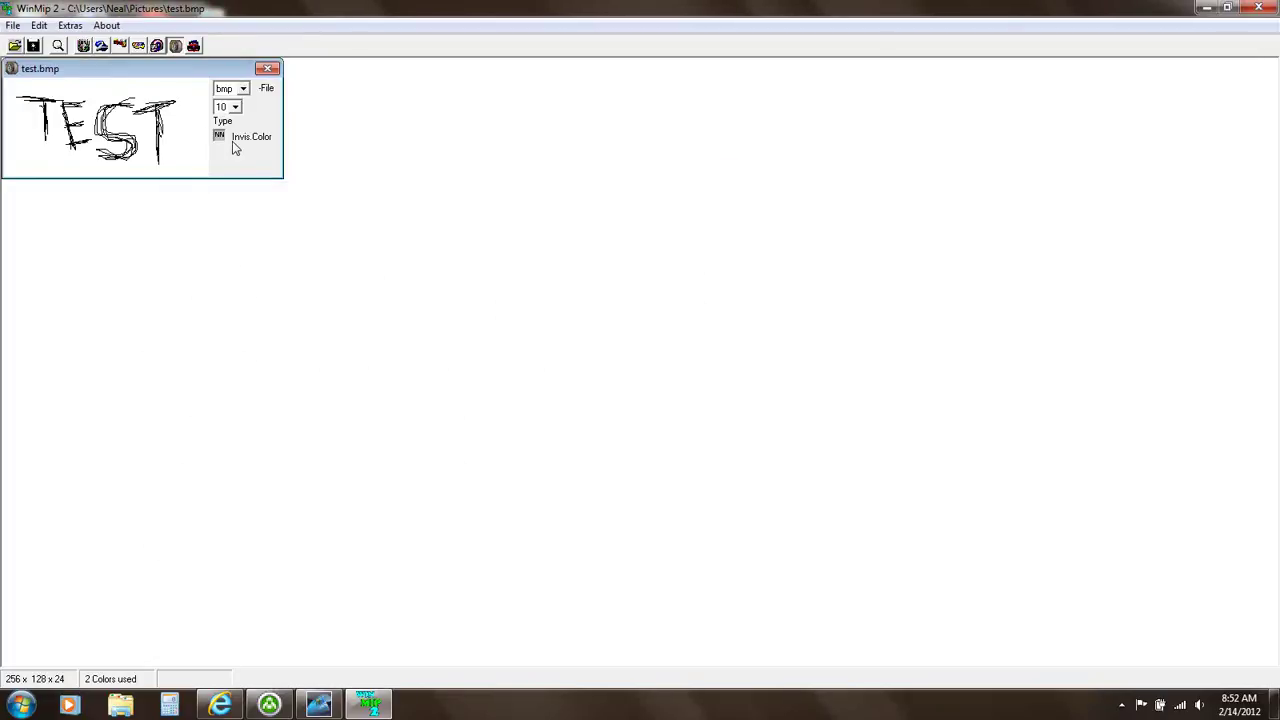
pyautogui.click(243, 89)
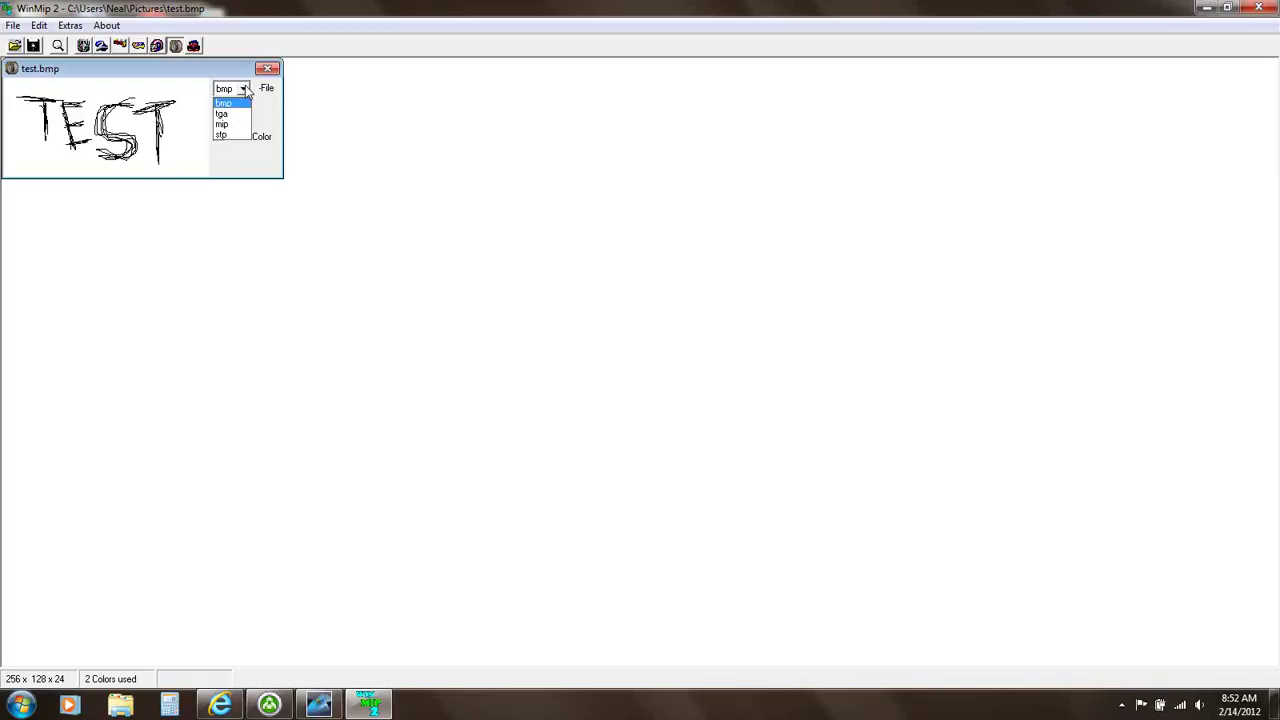
pyautogui.click(224, 124)
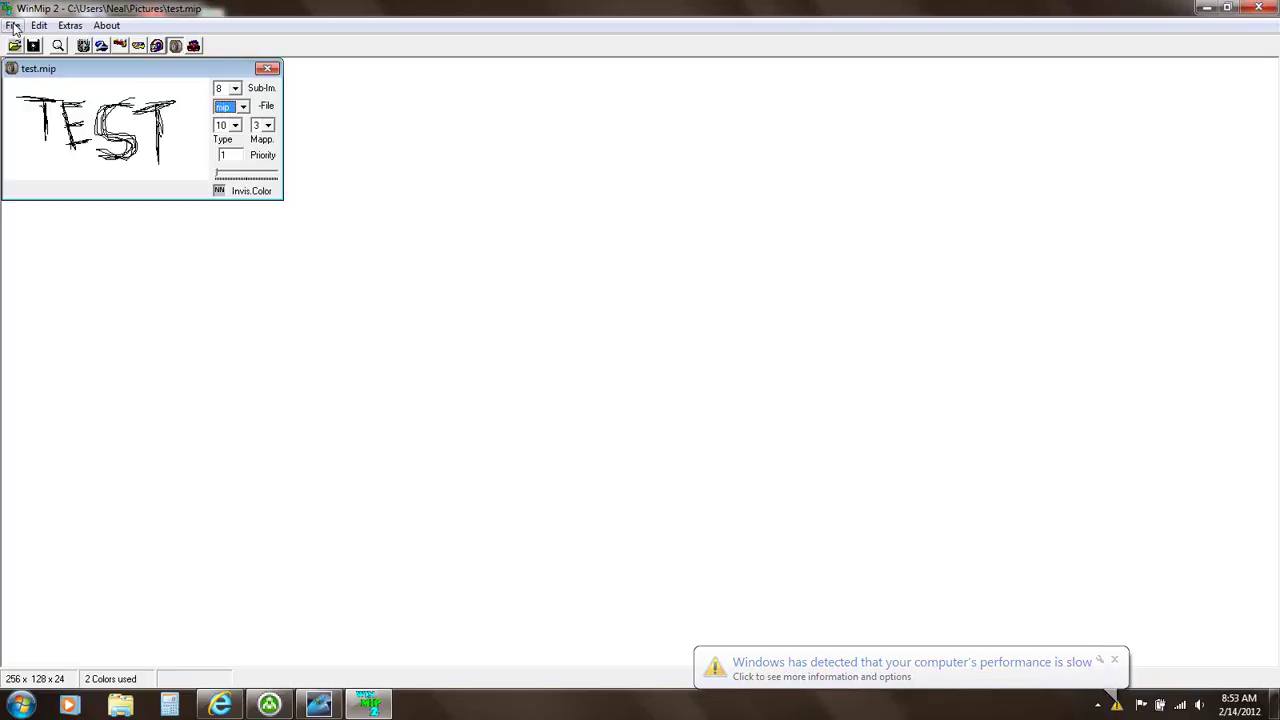
# Save the converted image as test.mip in the Pictures library with the Mip Files type, overwriting the existing file.
pyautogui.click(13, 27)
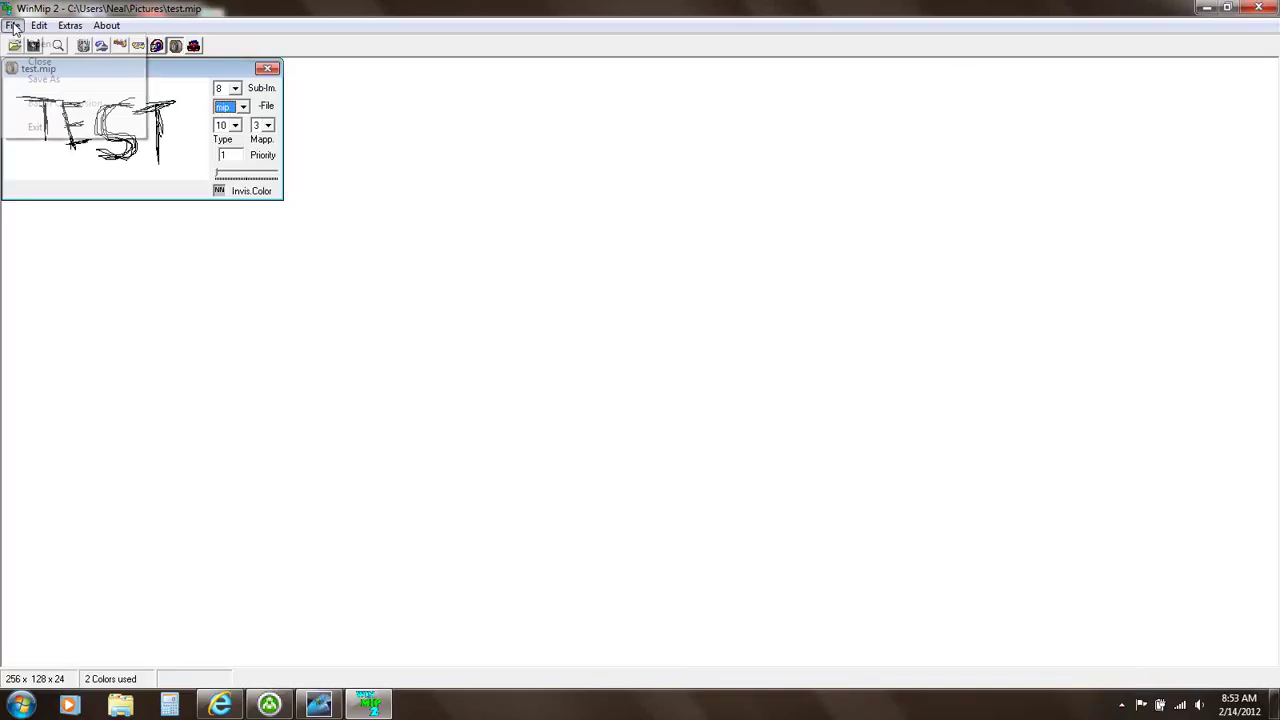
pyautogui.click(43, 79)
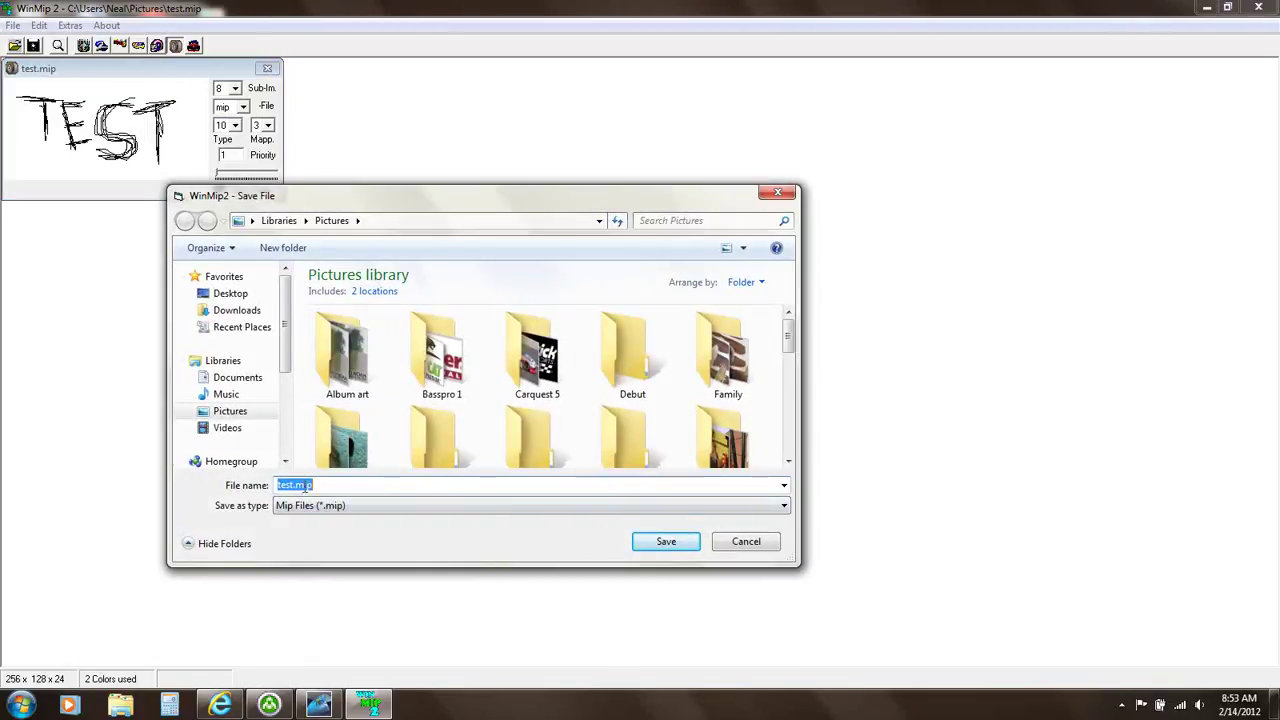
pyautogui.click(369, 508)
pyautogui.click(366, 517)
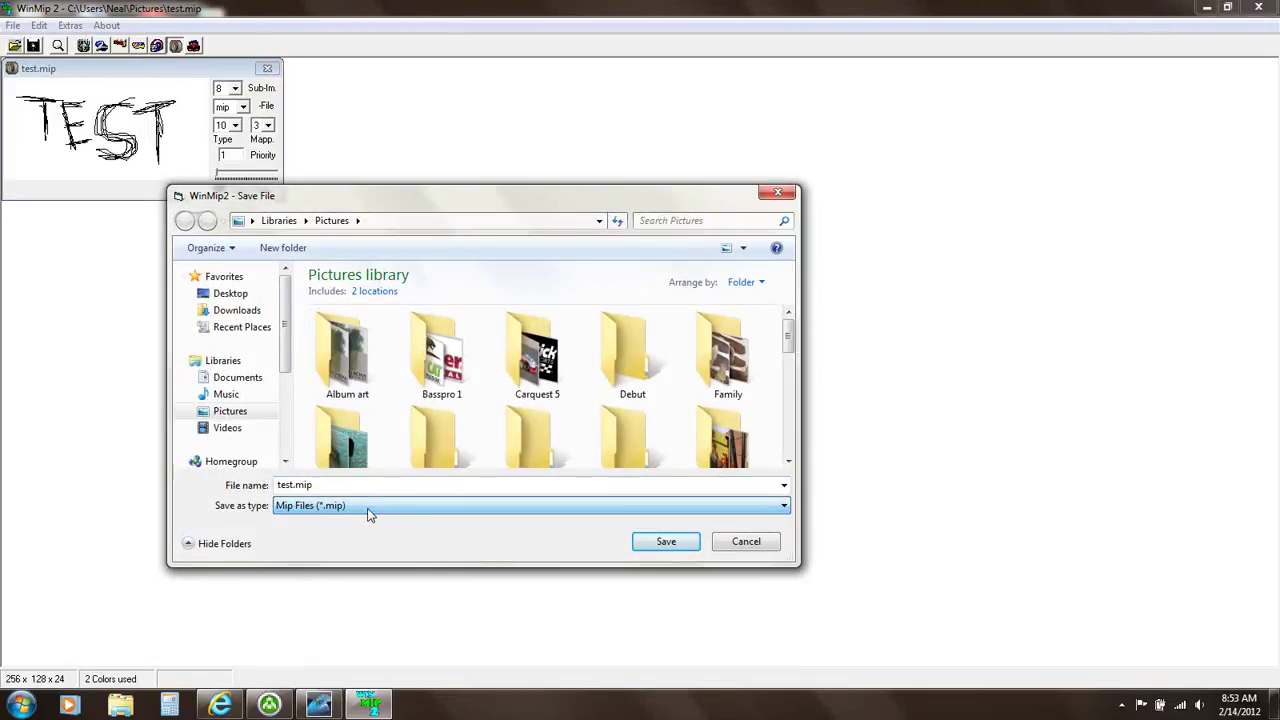
pyautogui.click(664, 541)
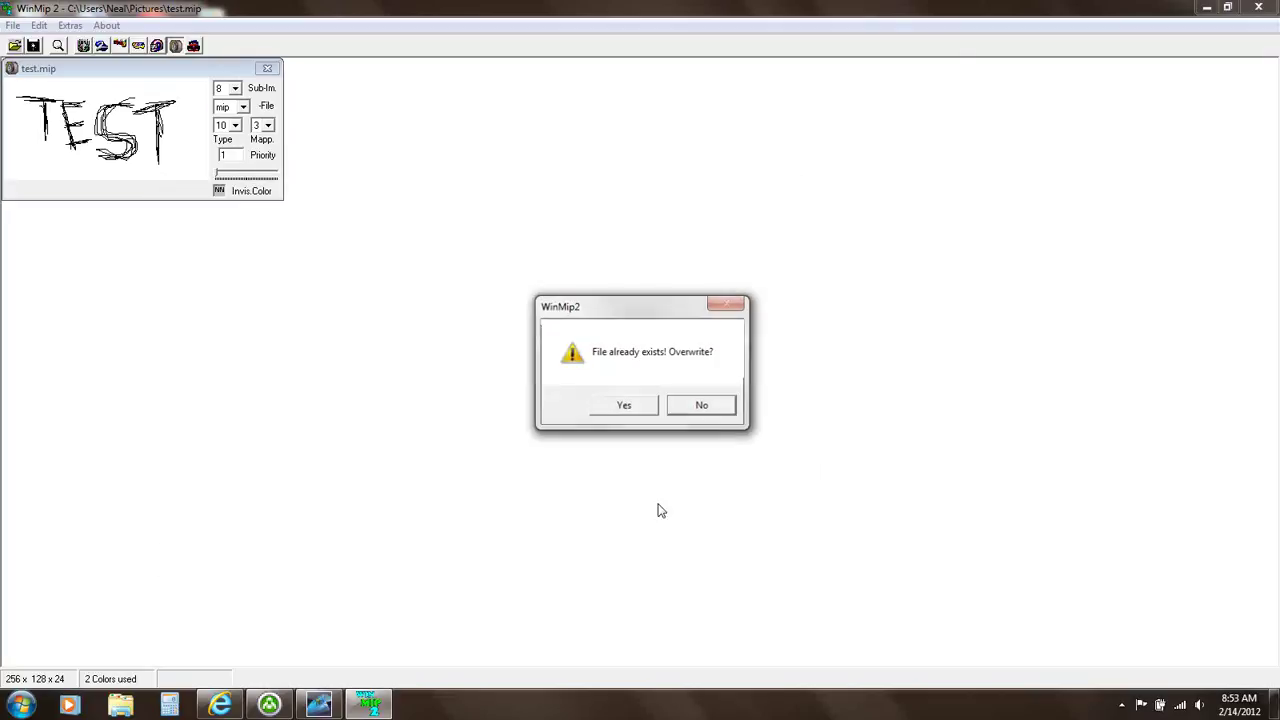
pyautogui.click(626, 407)
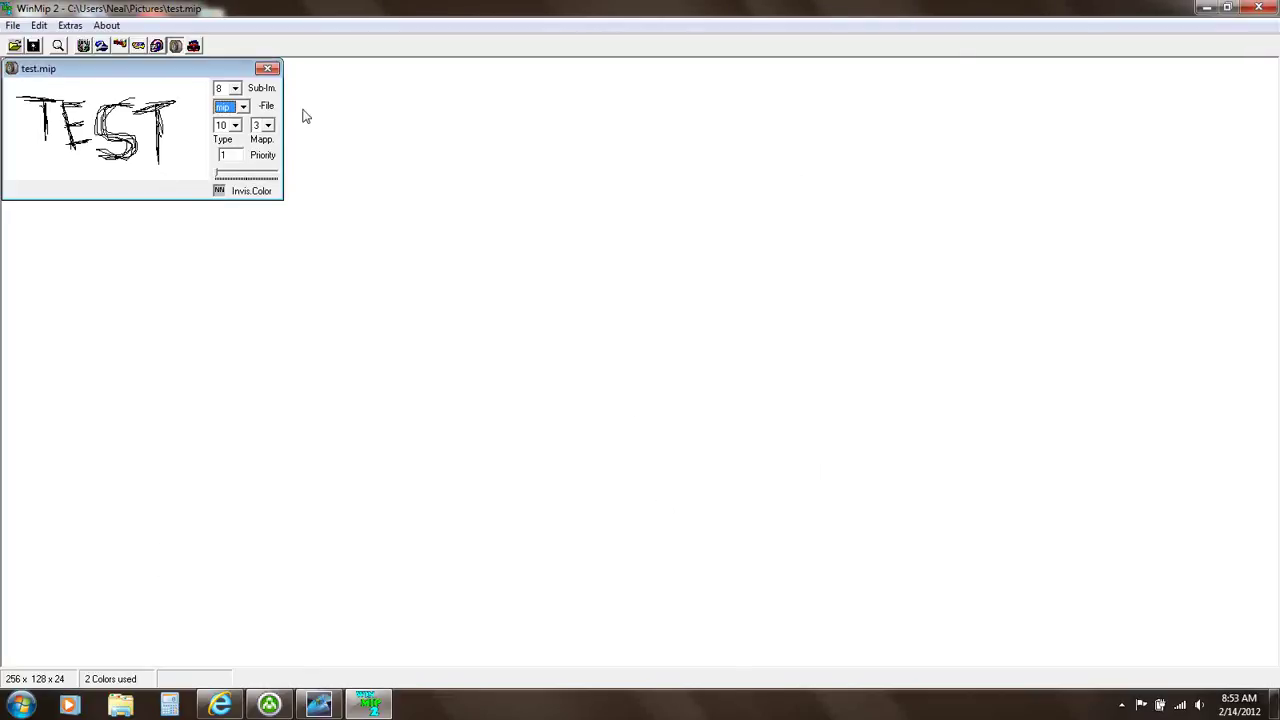